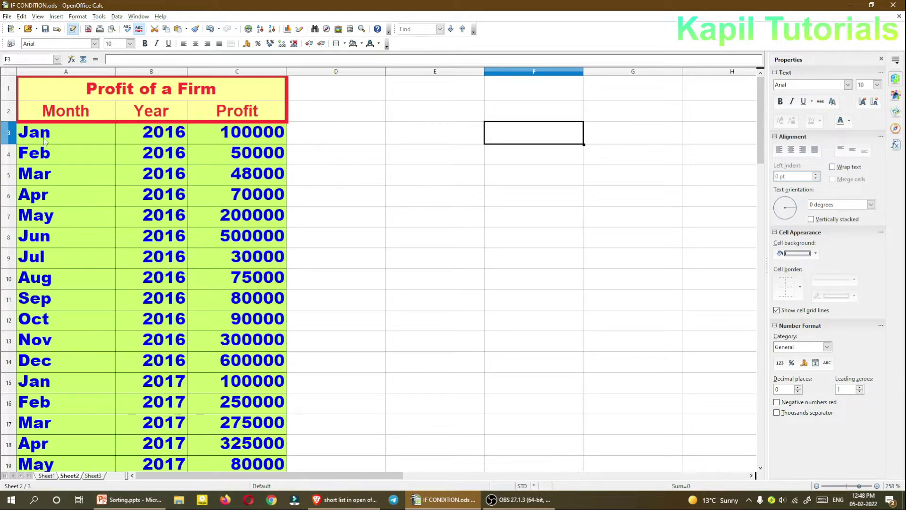
- Go to Sheet3 and delete all contents of cells A1:C1
left_click(93, 475)
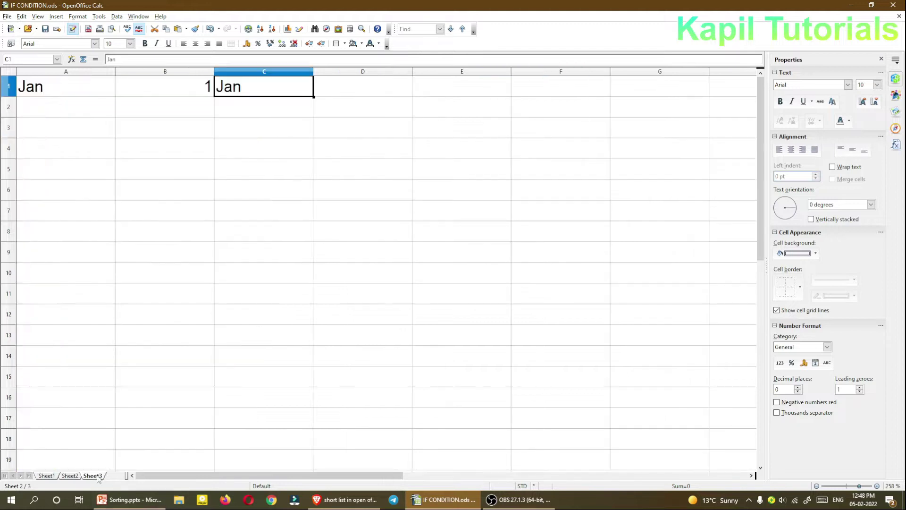
left_click_drag(58, 93, 231, 94)
key("Delete")
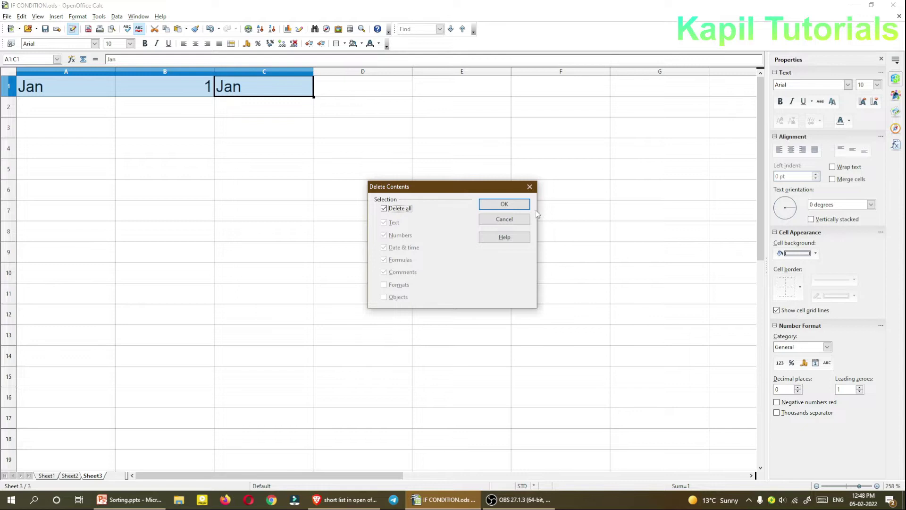
key("Return")
- Enter Jan in cell A1 and autofill the month series down to A13
left_click(61, 91)
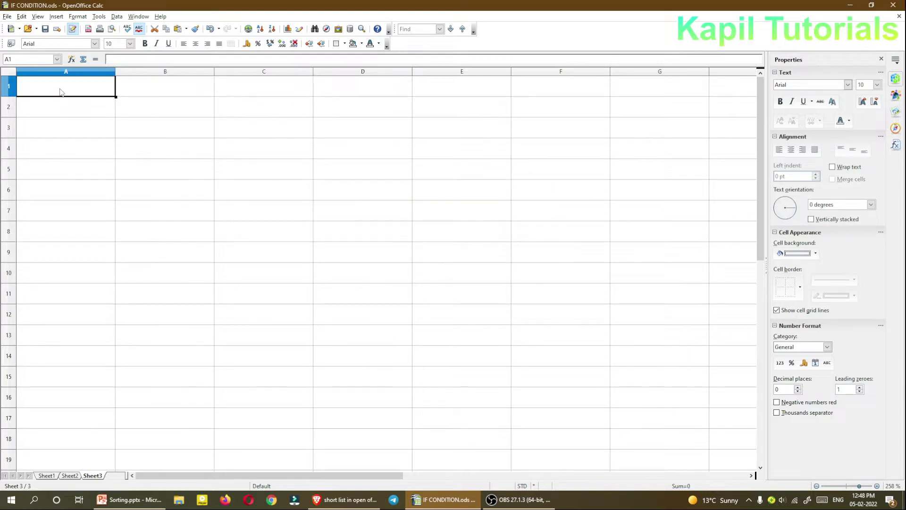
type("jan")
key("Return")
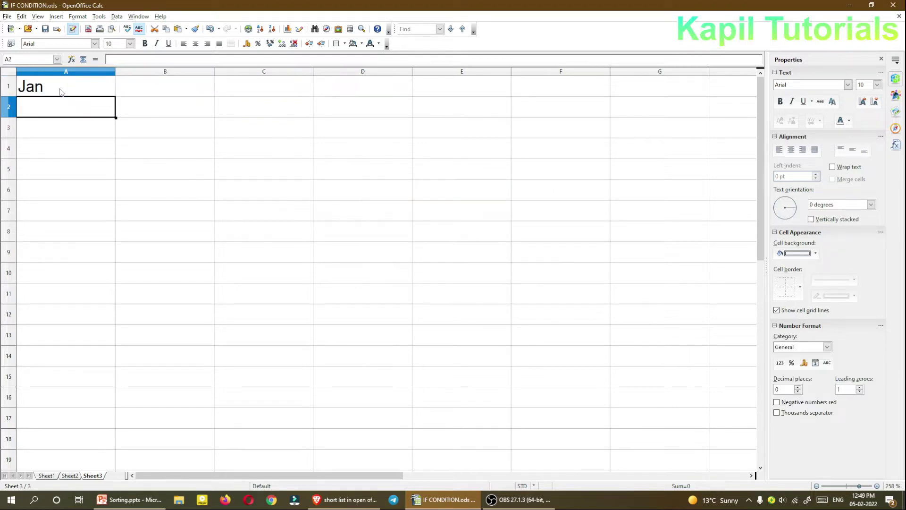
left_click(61, 92)
left_click_drag(116, 97, 95, 340)
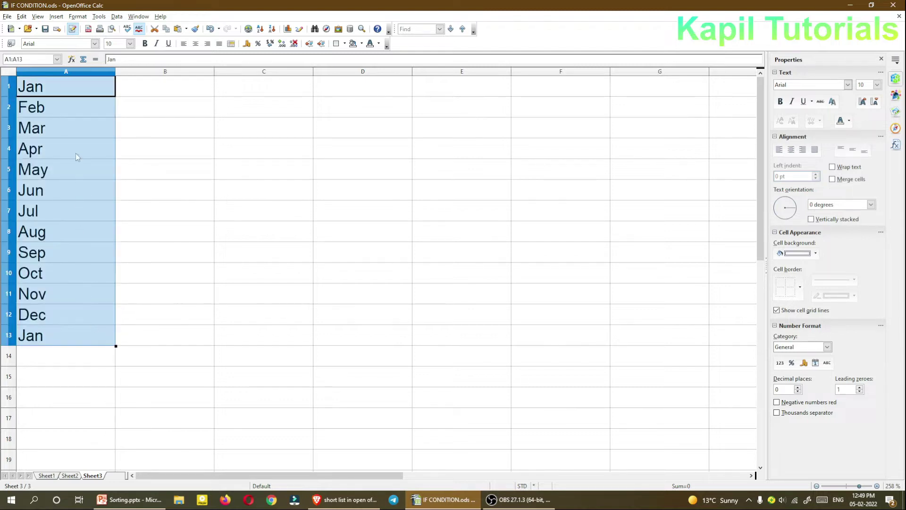
- Enter 2016 in cell B1 and autofill the year series down to B3
left_click(132, 89)
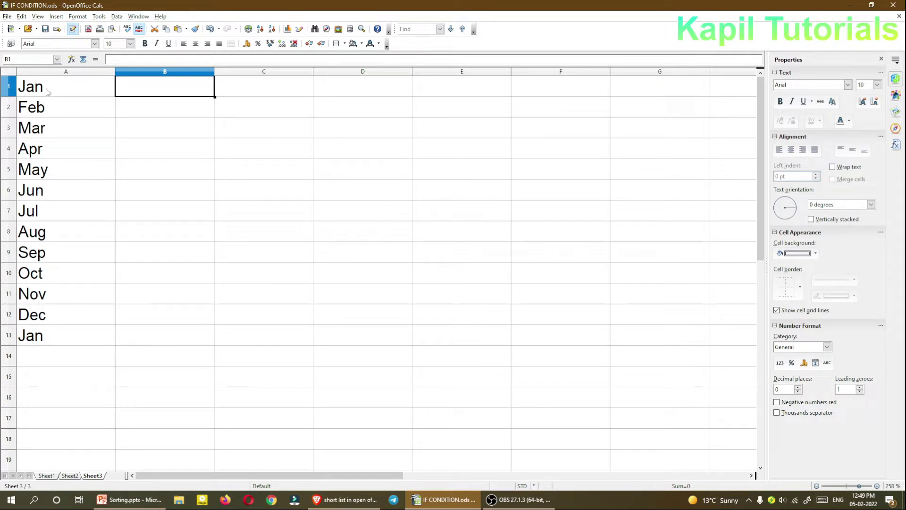
type("2016")
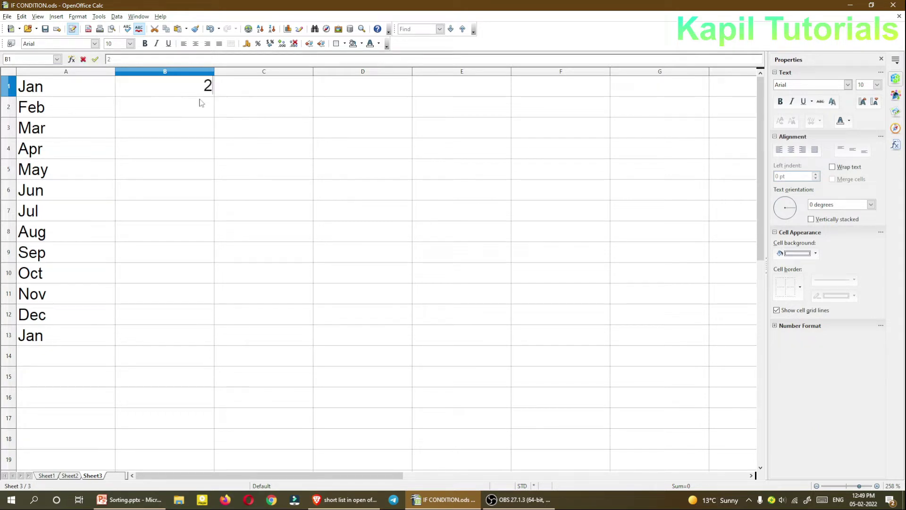
key("Return")
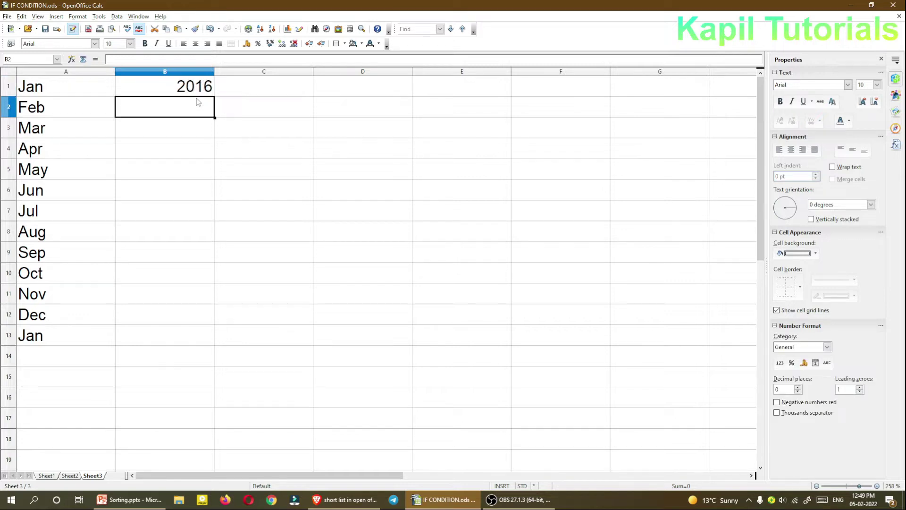
left_click(178, 84)
left_click_drag(216, 102, 219, 149)
- Copy the year 2016 from cell B1 and paste it into B2:B12, overwriting the existing data
left_click(187, 93)
right_click(178, 87)
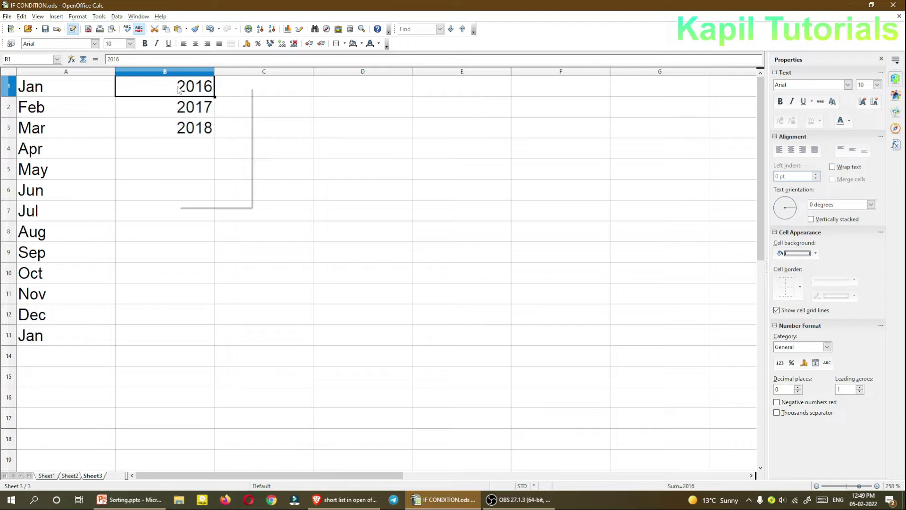
left_click(206, 184)
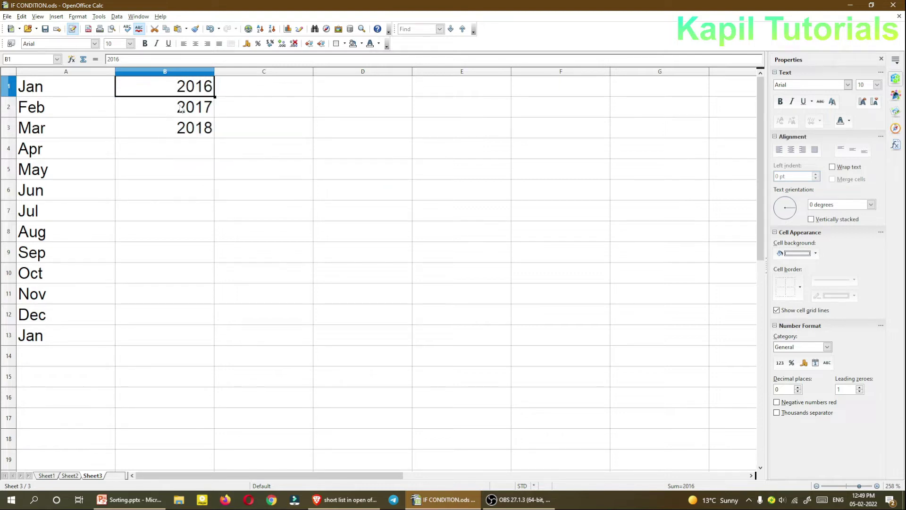
left_click_drag(184, 108, 166, 312)
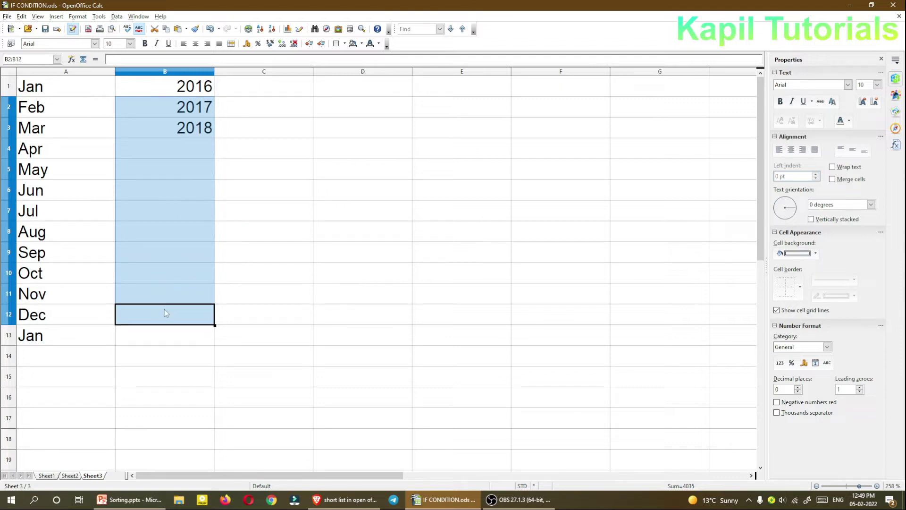
right_click(166, 267)
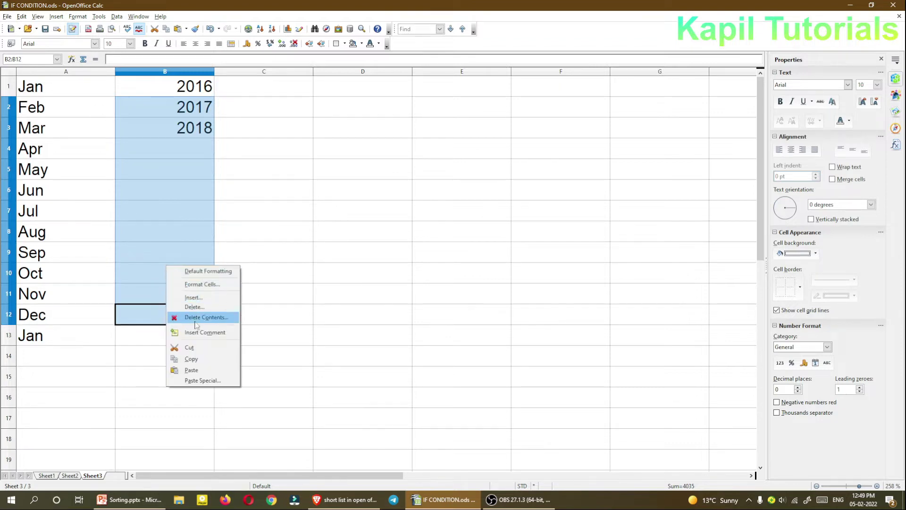
left_click(193, 370)
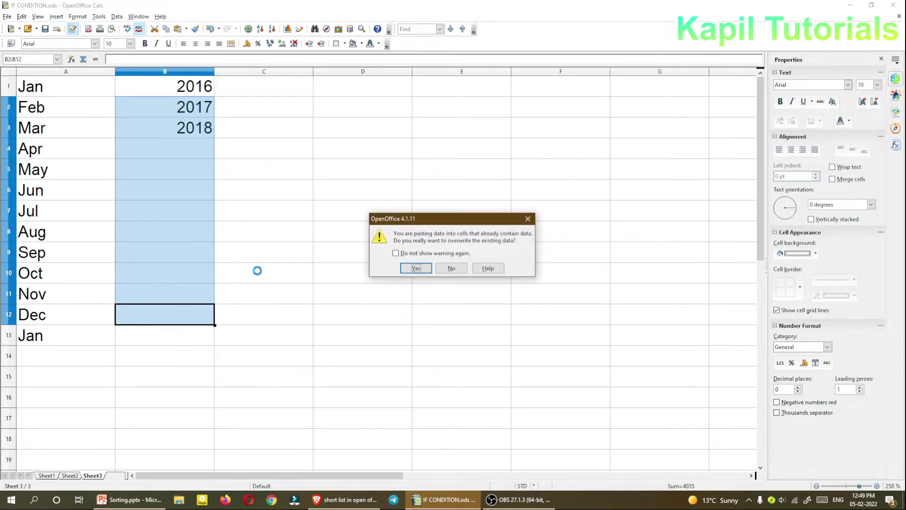
left_click(414, 269)
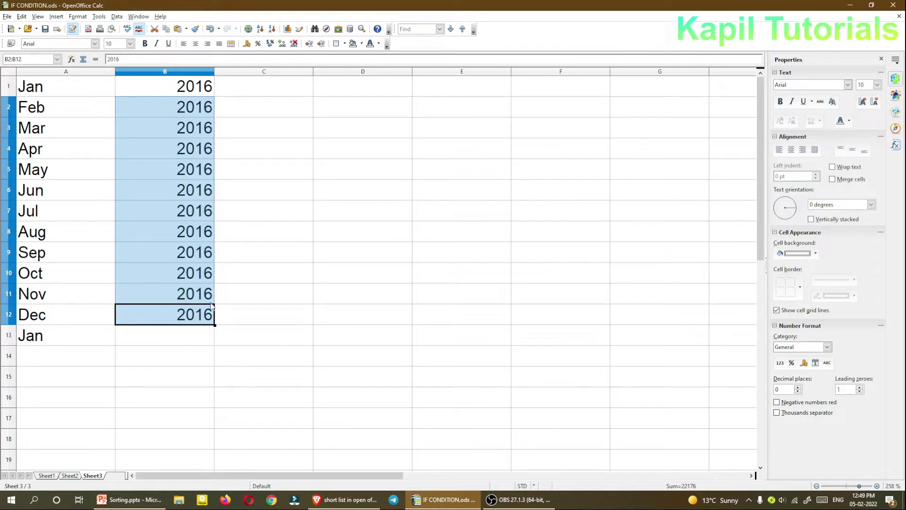
- Go to Sheet2 and examine the monthly records in the Profit of a Firm table
left_click(73, 477)
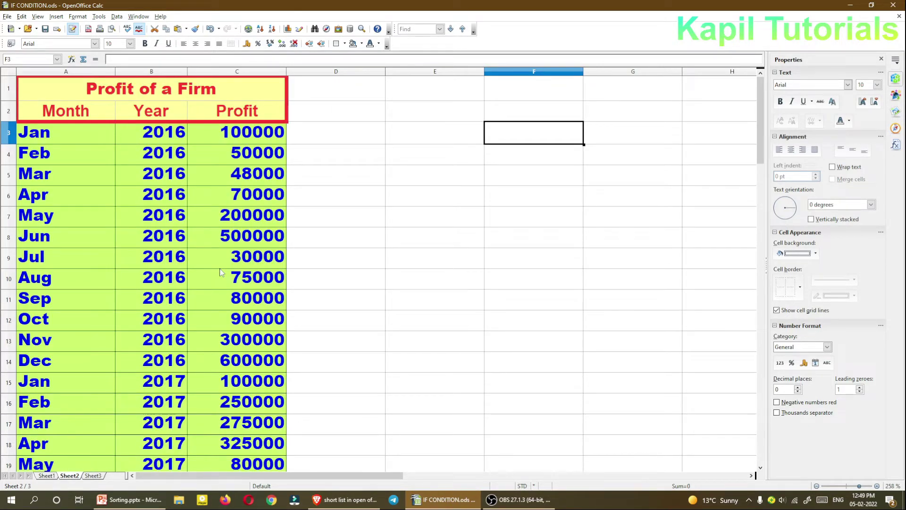
left_click(230, 136)
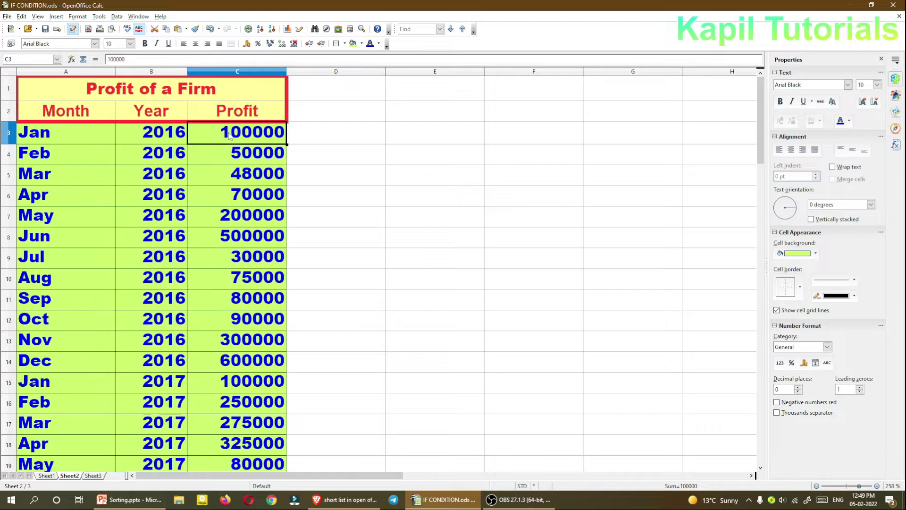
scroll(203, 166, "down", 8)
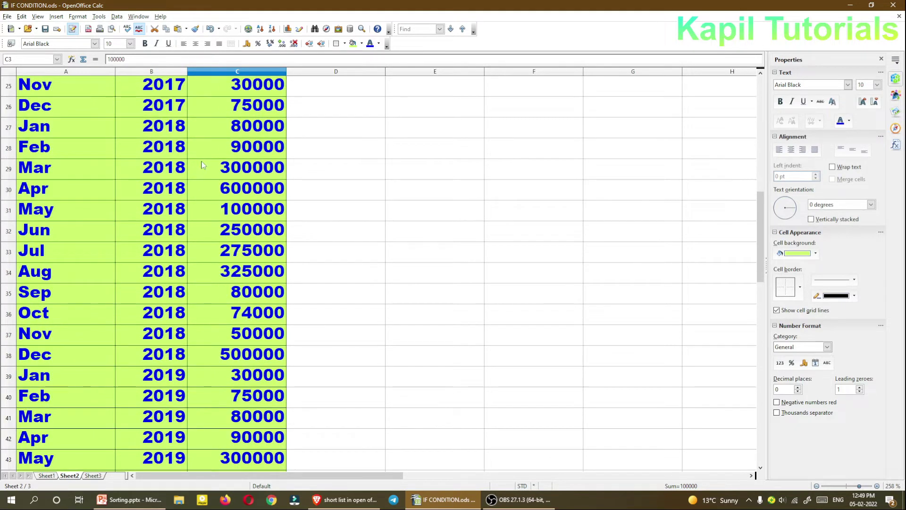
scroll(203, 166, "up", 8)
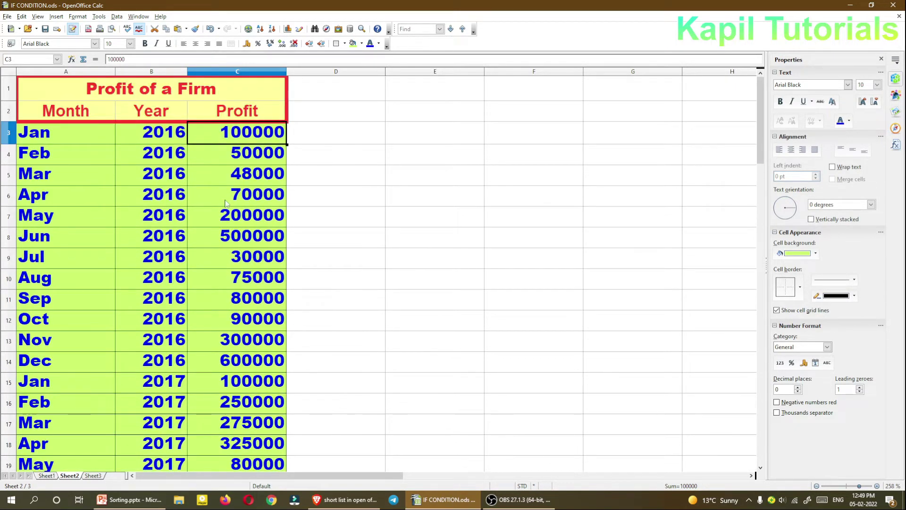
scroll(226, 203, "down", 20)
scroll(226, 196, "up", 15)
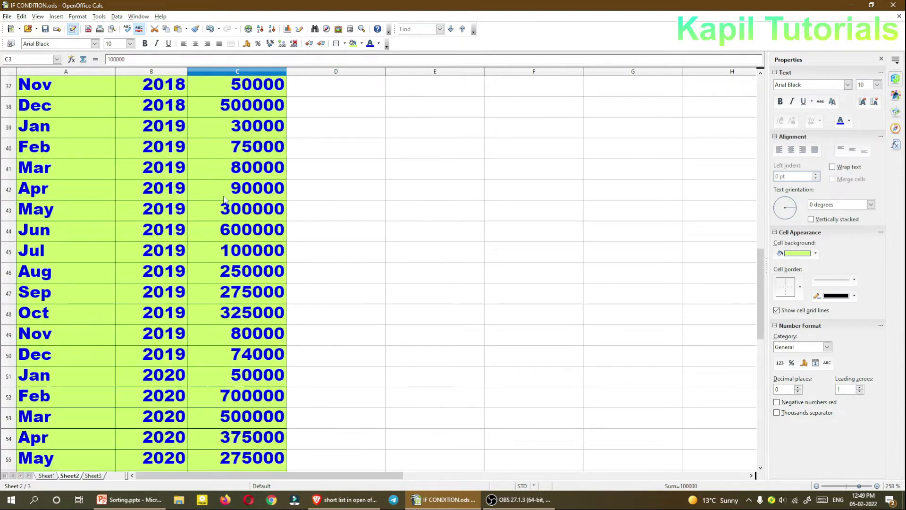
scroll(225, 199, "up", 12)
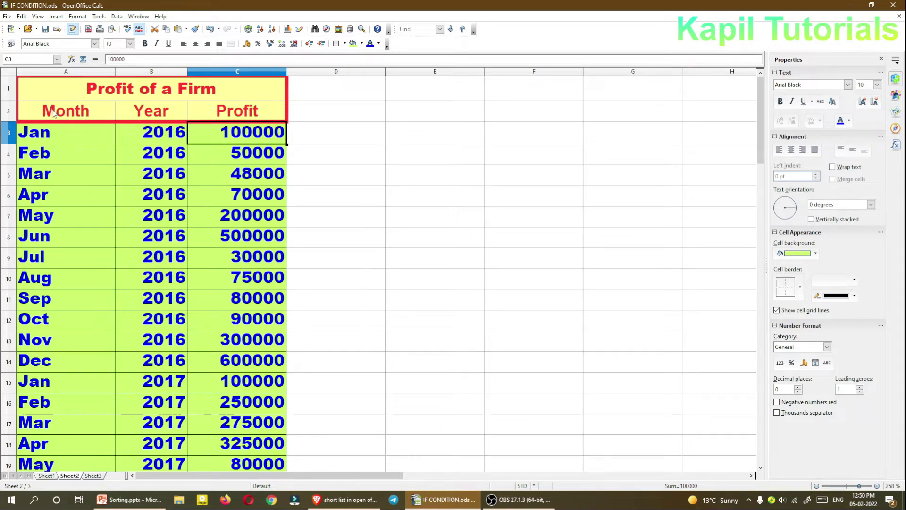
- Select the profit table from the Month, Year and Profit headers through row 62 and apply AutoFilter to it
left_click_drag(51, 113, 212, 181)
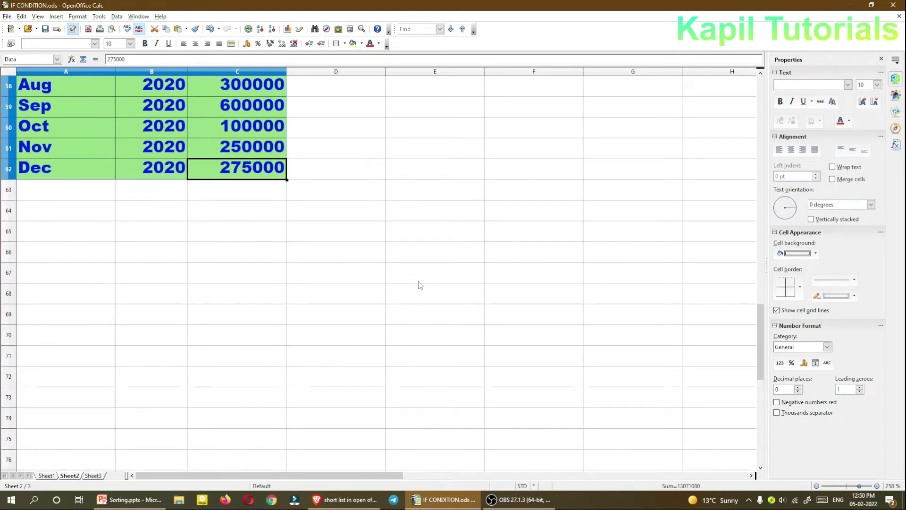
scroll(418, 283, "up", 19)
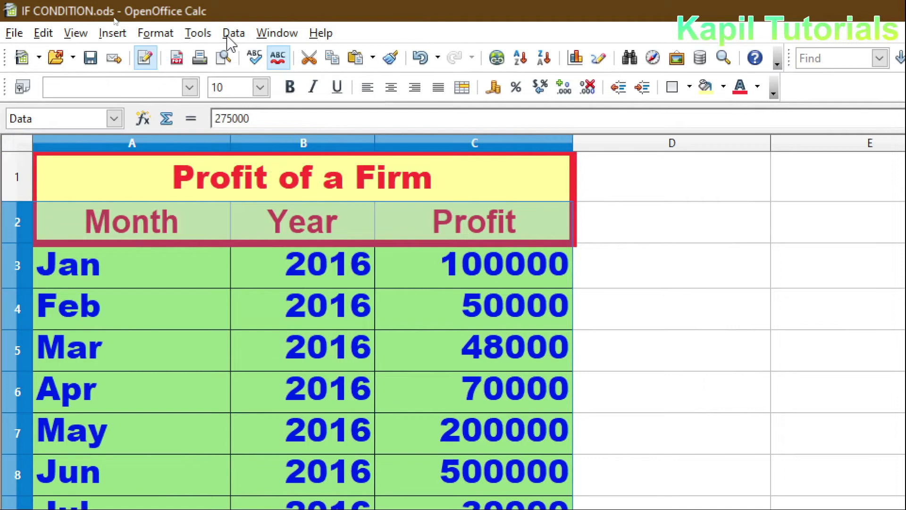
left_click(229, 37)
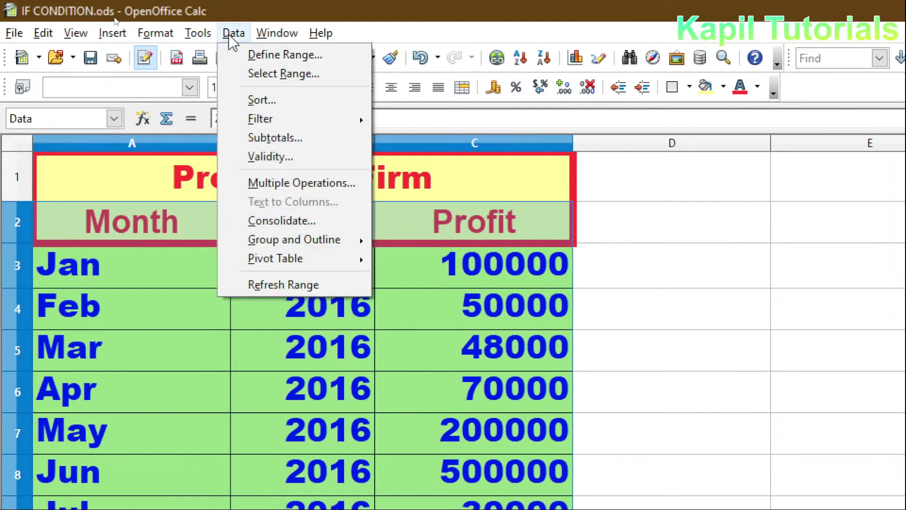
mouse_move(267, 120)
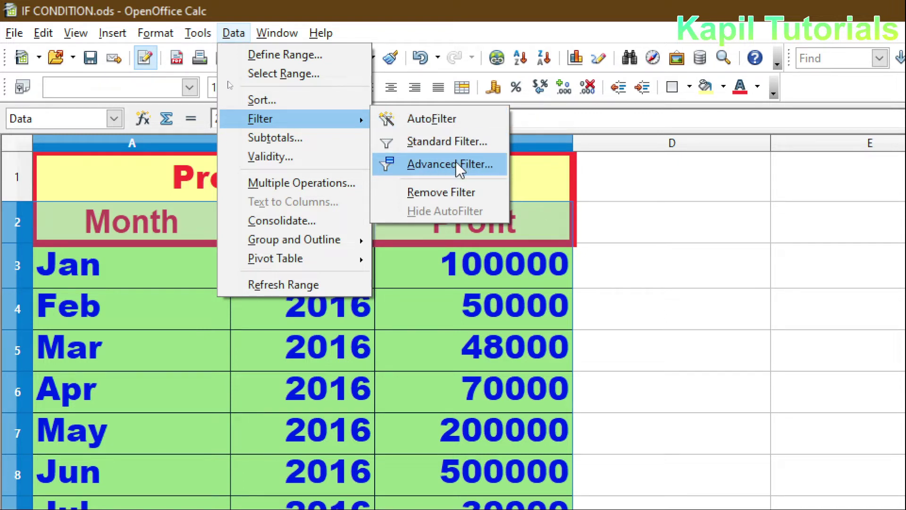
left_click(450, 132)
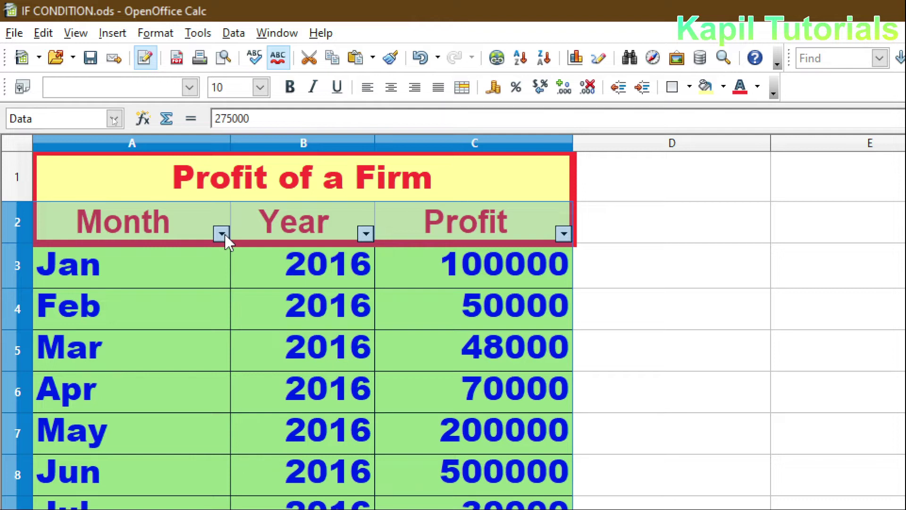
- Filter the Year column by 2017 and switch the filter to 2019
left_click(366, 233)
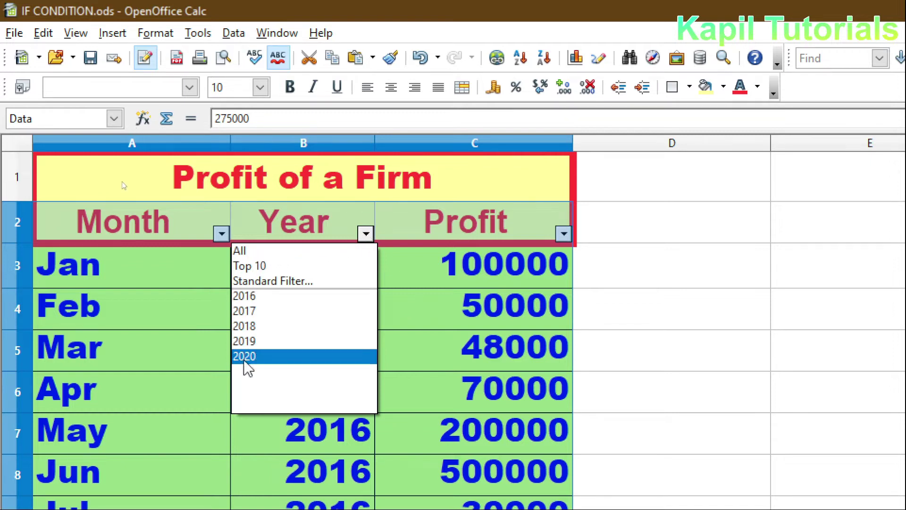
left_click(249, 312)
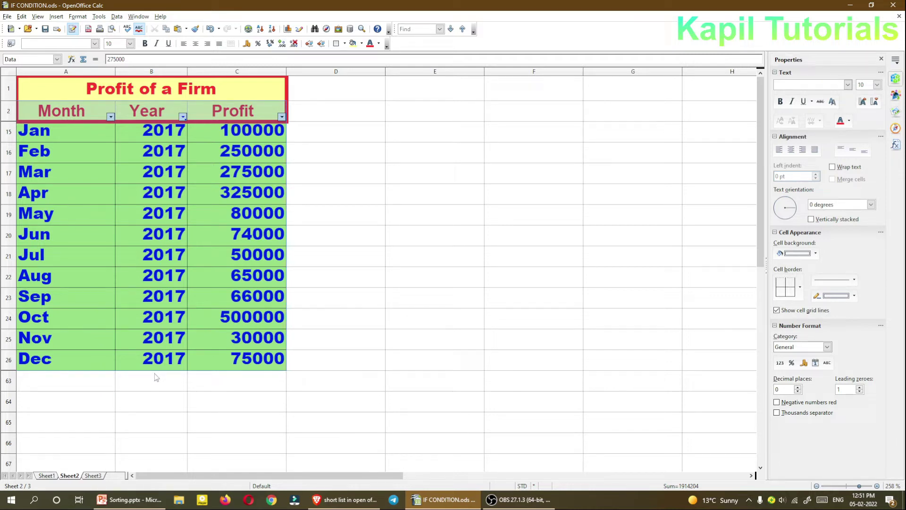
left_click(183, 117)
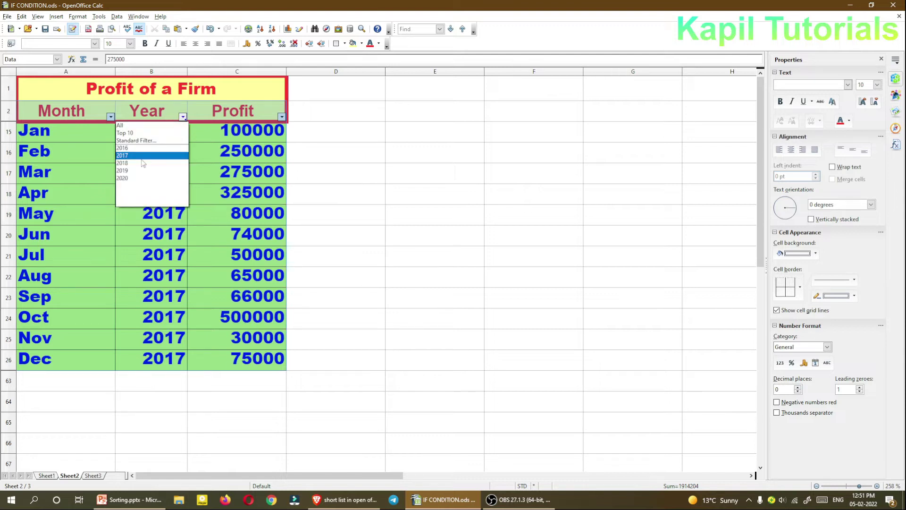
left_click(129, 171)
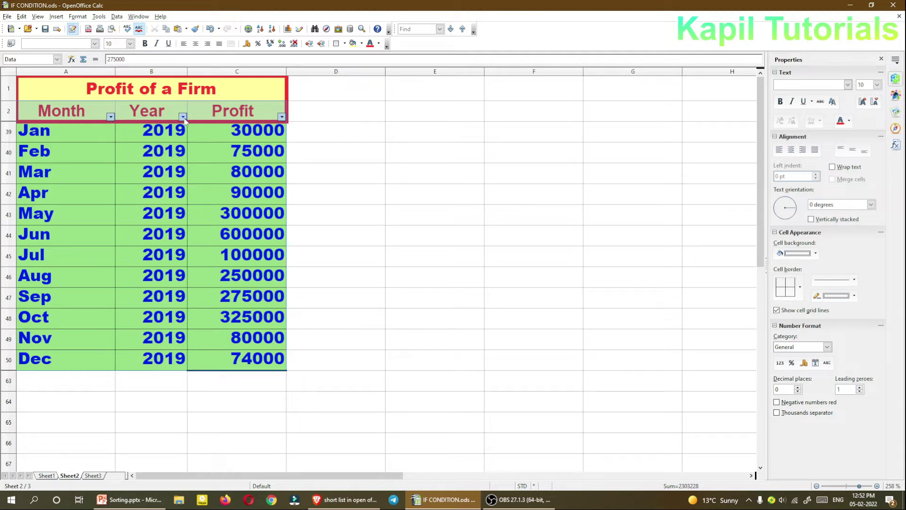
- Filter the Year column by 2020 and set it back to All
left_click(184, 118)
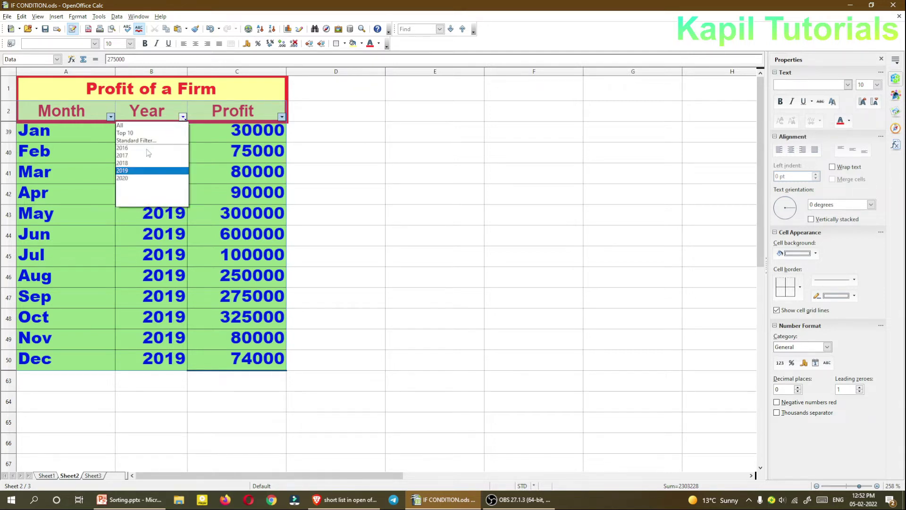
left_click(135, 177)
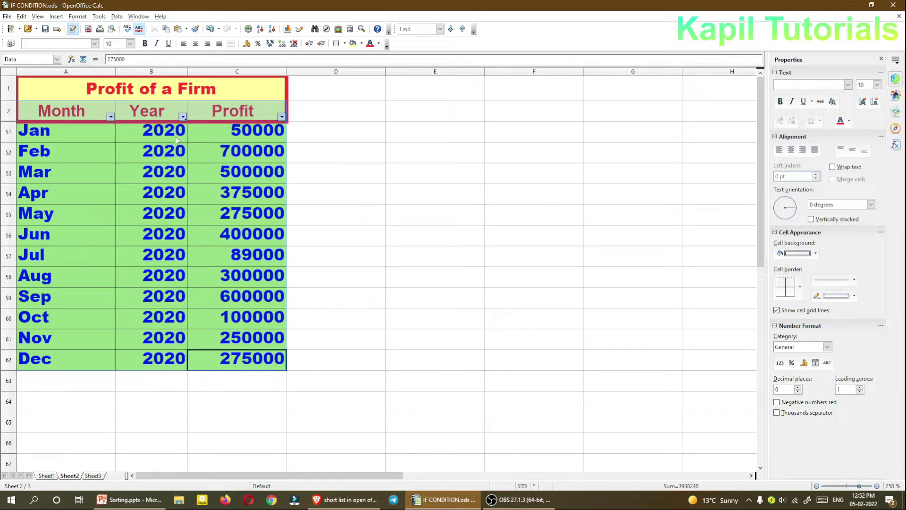
left_click(184, 117)
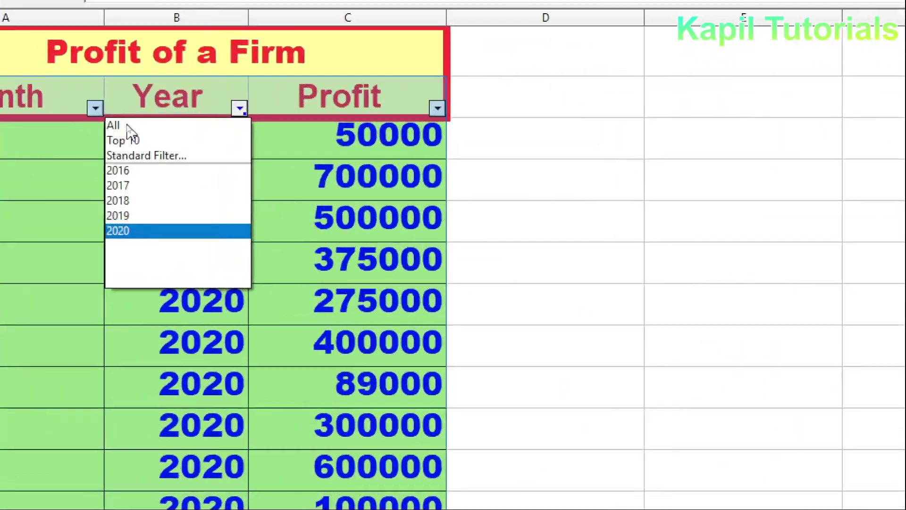
left_click(125, 126)
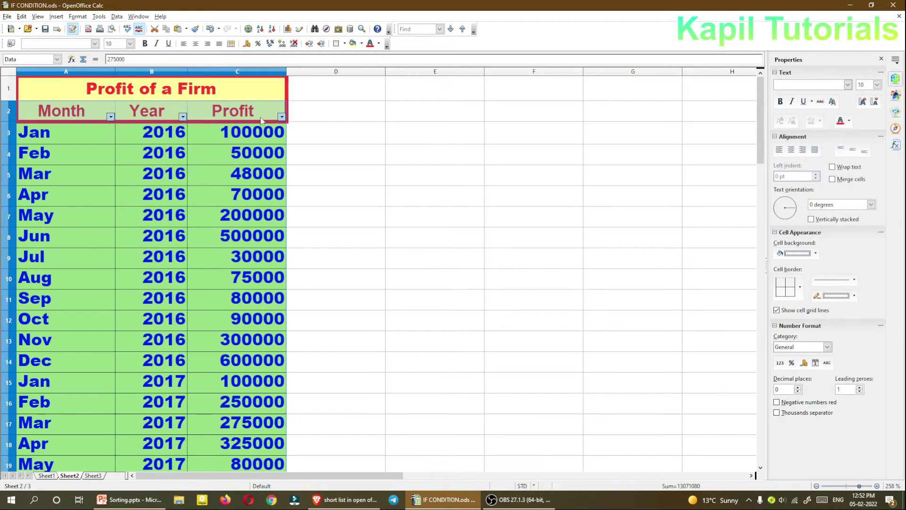
- Filter the Profit column with the Top 10 option
left_click(281, 117)
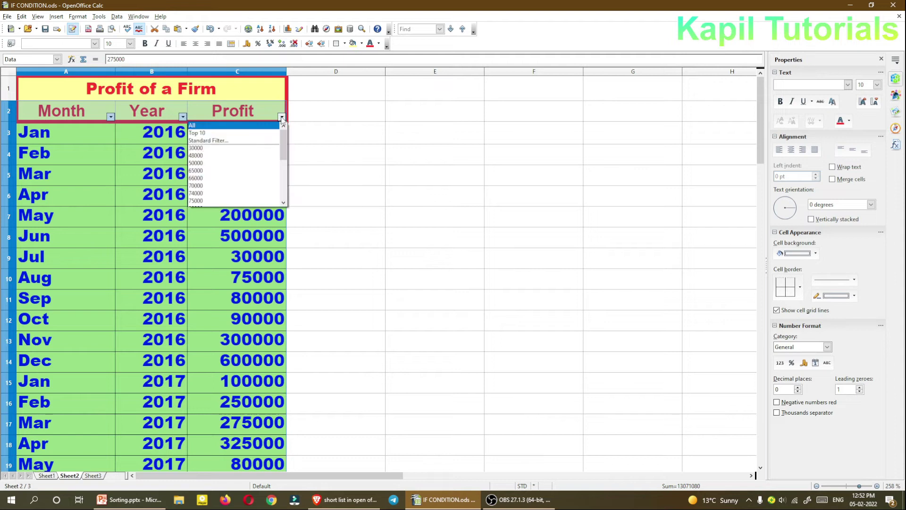
left_click(201, 133)
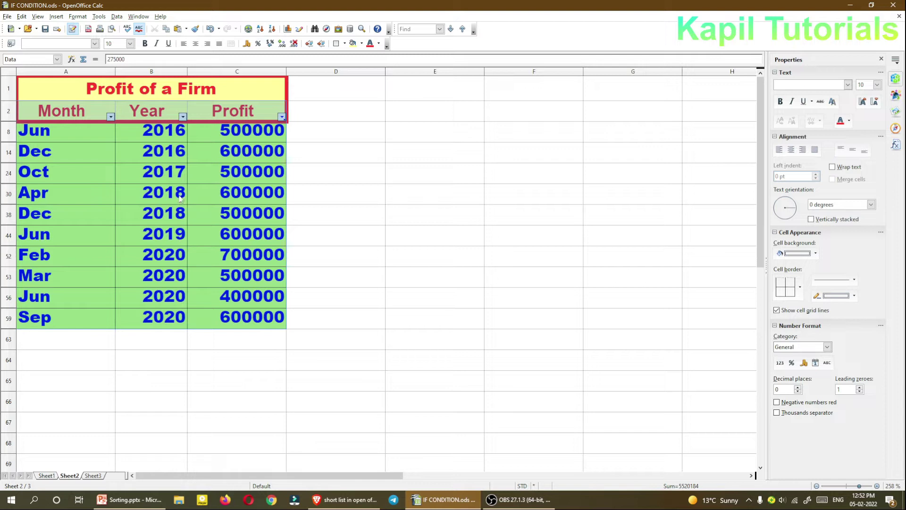
- Set the Profit column's filter back to All
left_click(282, 117)
left_click(235, 126)
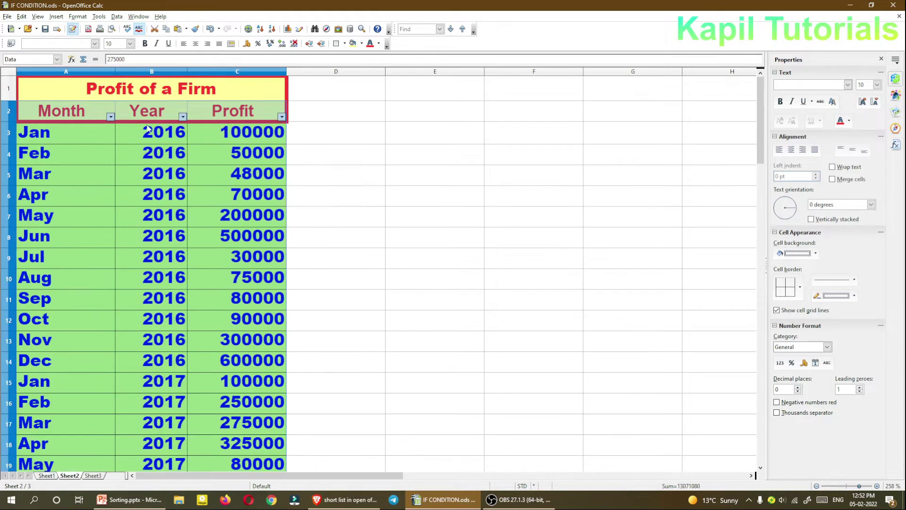
- Filter the Month column by Jan and set the filter back to All
left_click(110, 117)
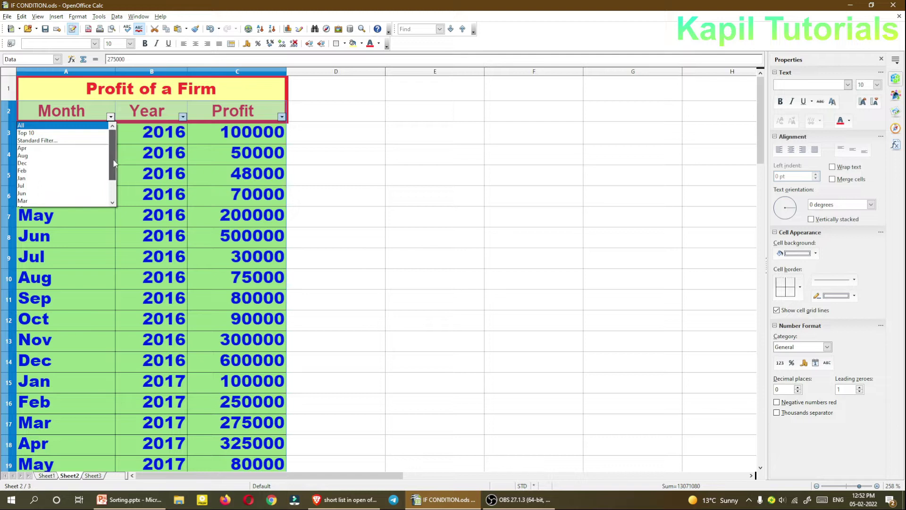
left_click_drag(114, 159, 115, 188)
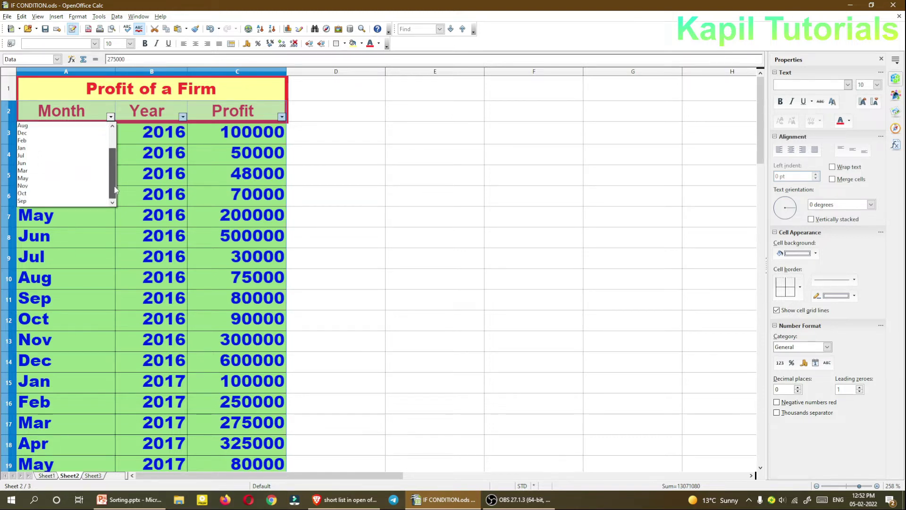
left_click(27, 149)
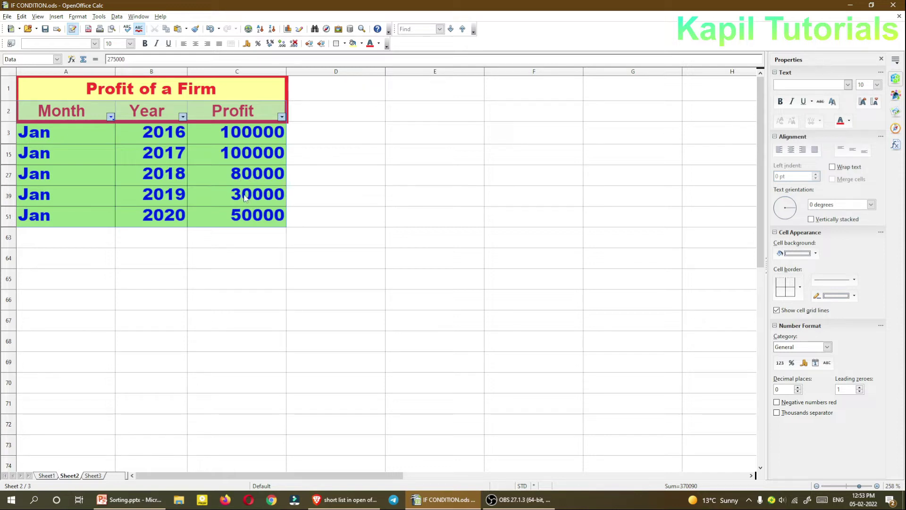
left_click(111, 117)
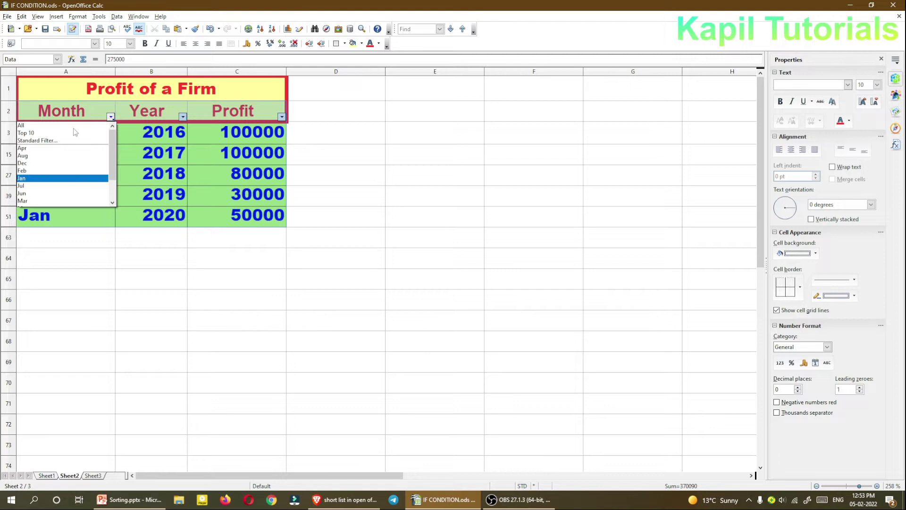
left_click(74, 126)
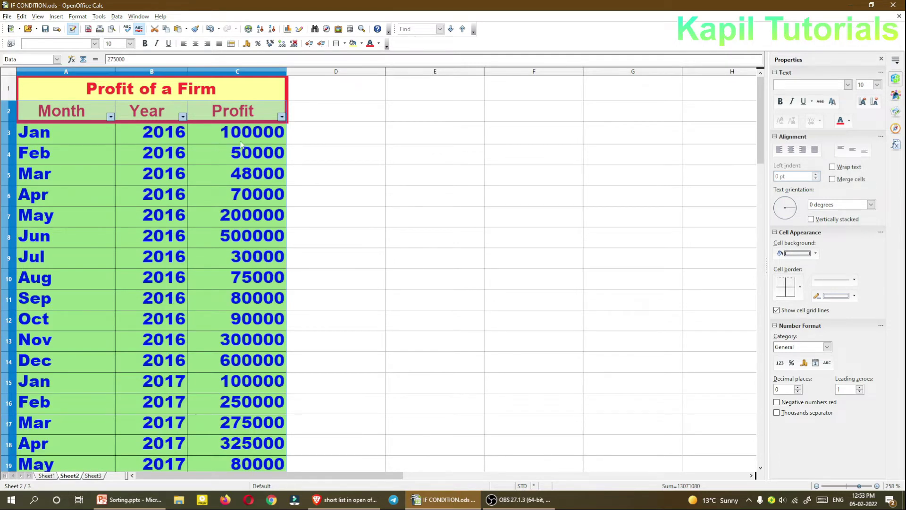
key("alt+d")
key("f")
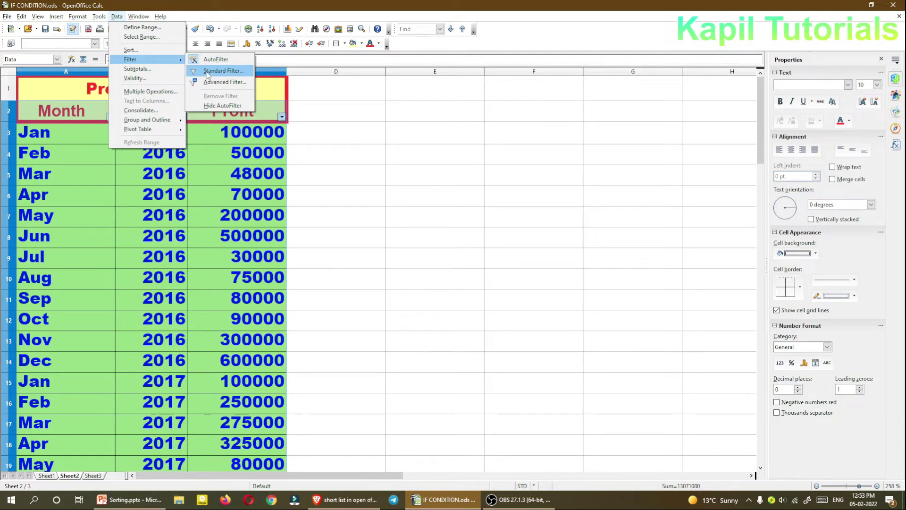
left_click(251, 4)
scroll(203, 168, "down", 7)
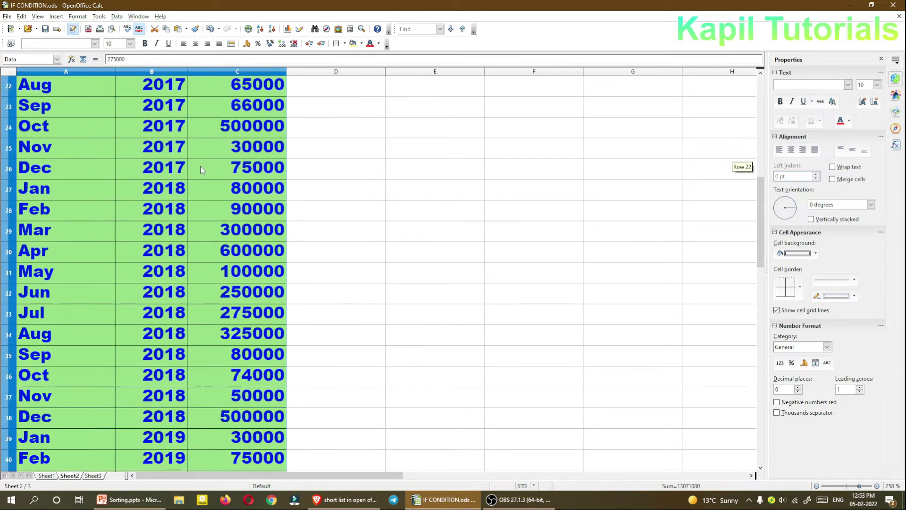
scroll(202, 170, "down", 8)
scroll(201, 170, "up", 15)
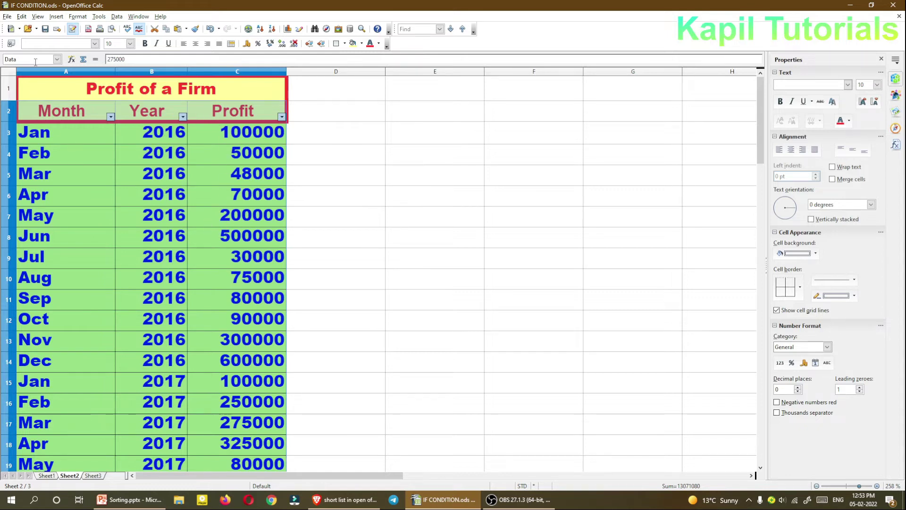
left_click(85, 43)
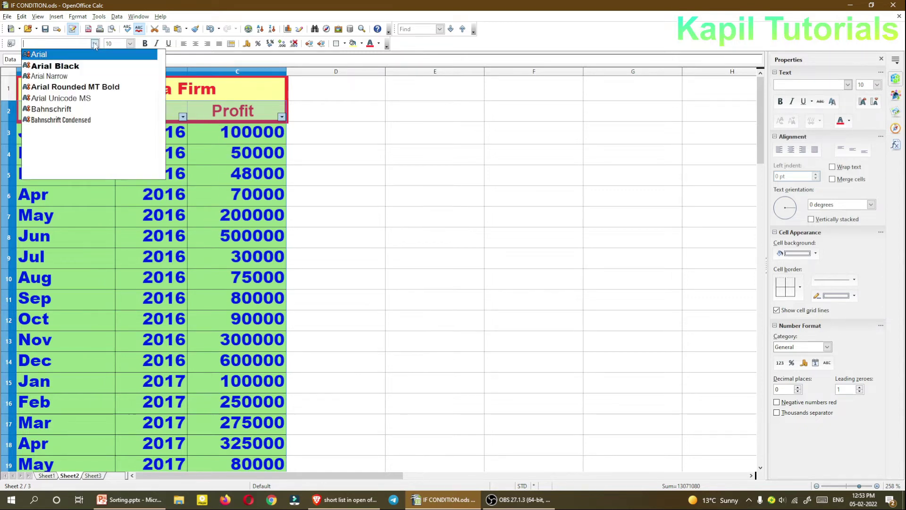
key("Escape")
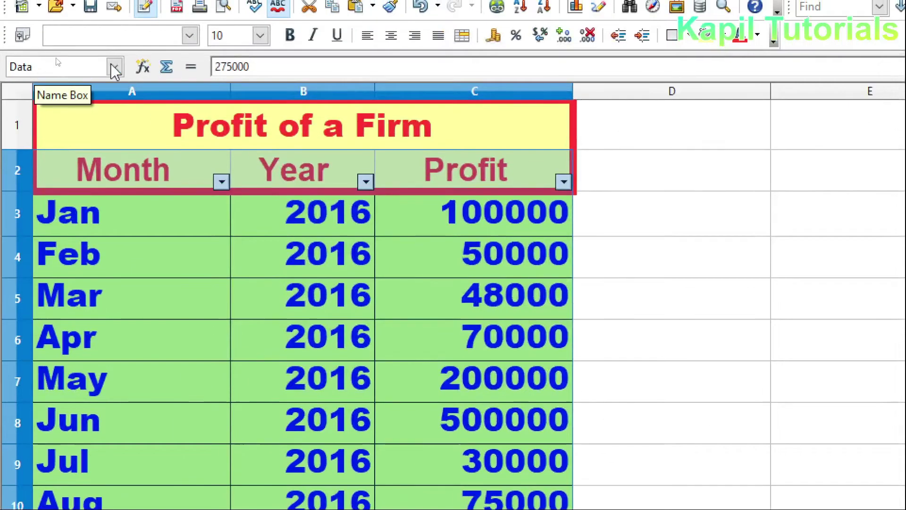
- Define the name Selection for the selected table range and recall the range by that name
left_click(56, 59)
key("Escape")
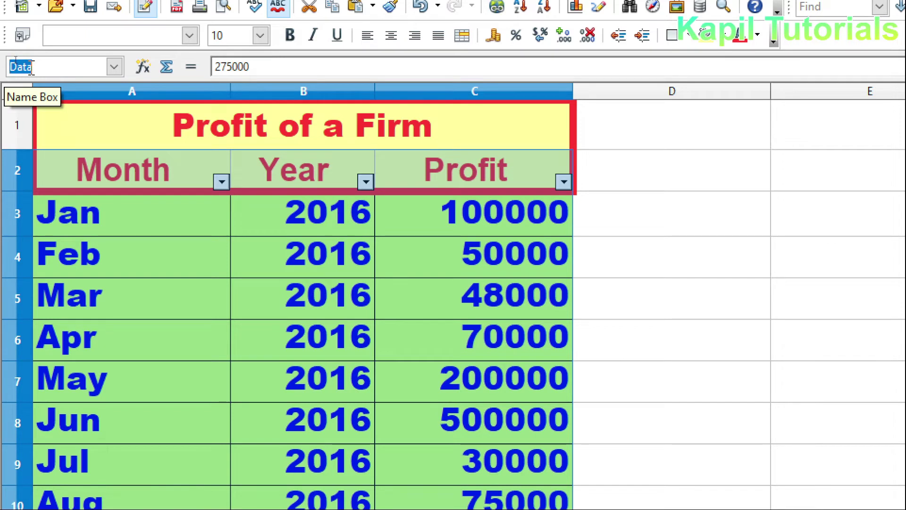
type("Selection")
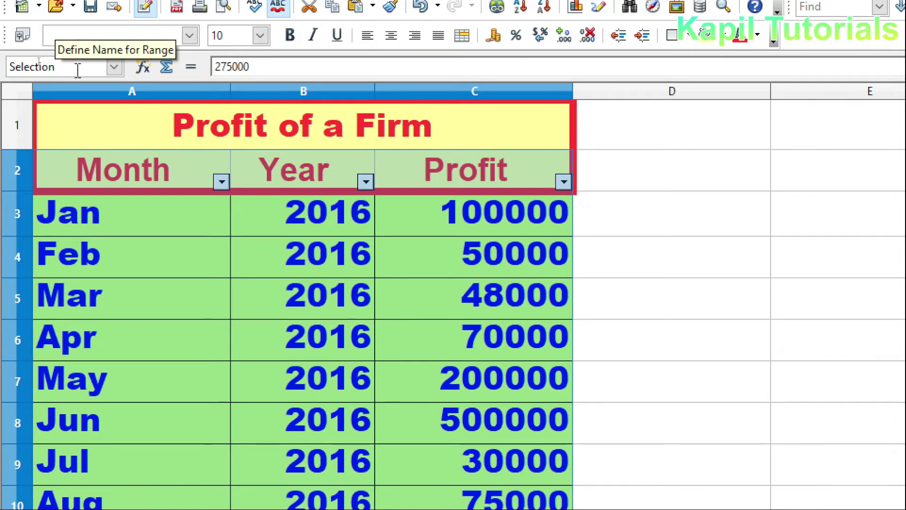
key("Escape")
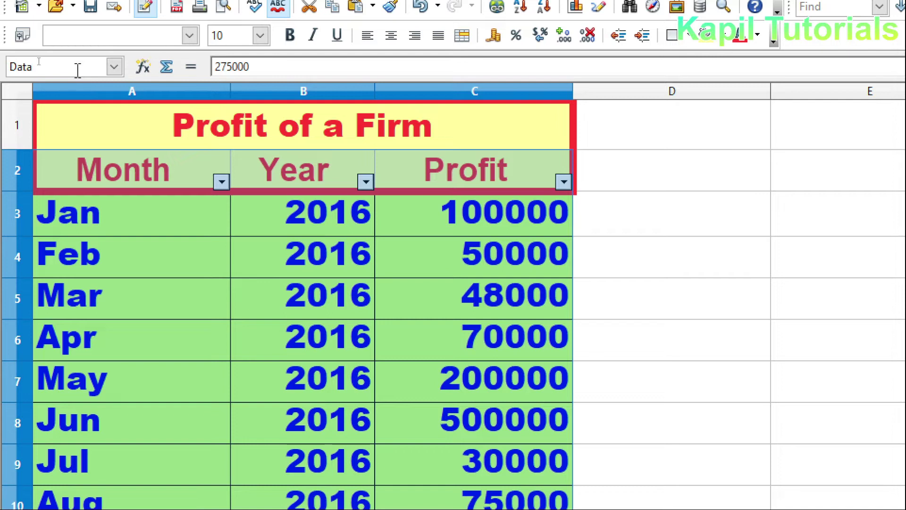
left_click(114, 67)
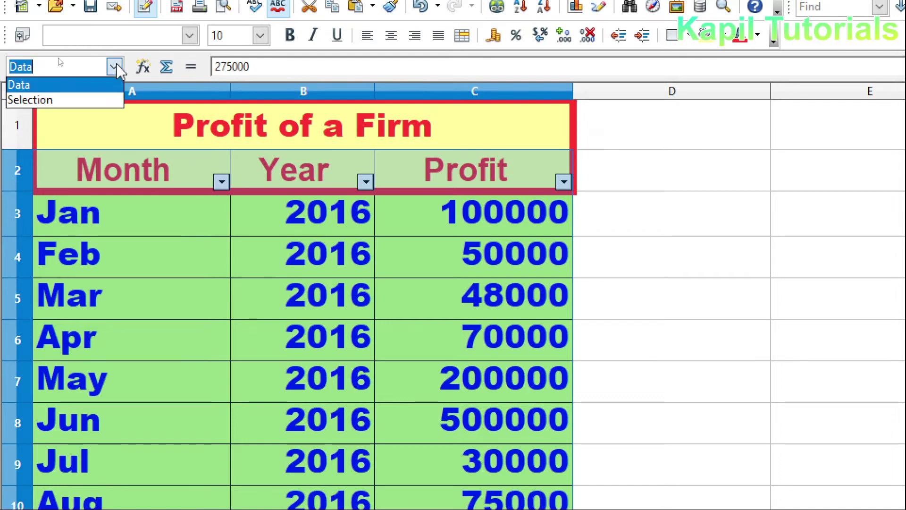
left_click(27, 100)
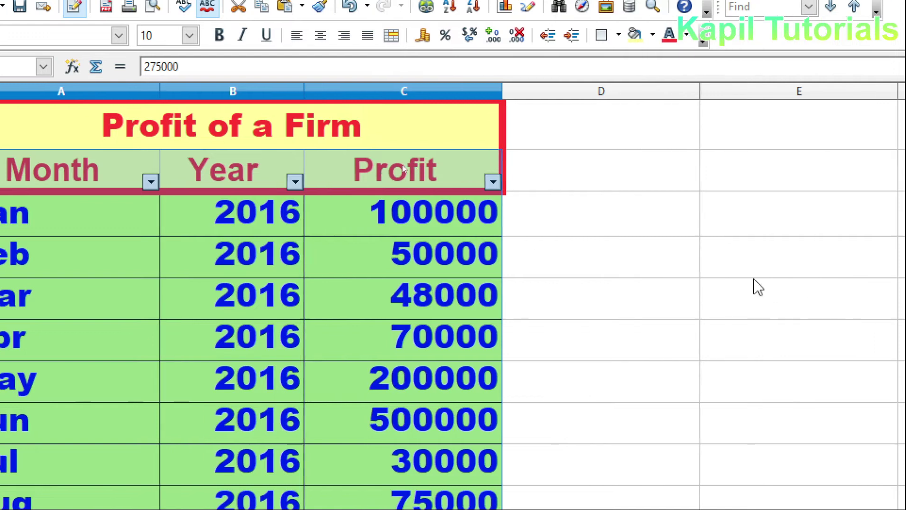
- Deselect the table by picking cell D4, reselect it by its range name Data, and check the selection from the headers through row 62
left_click(693, 274)
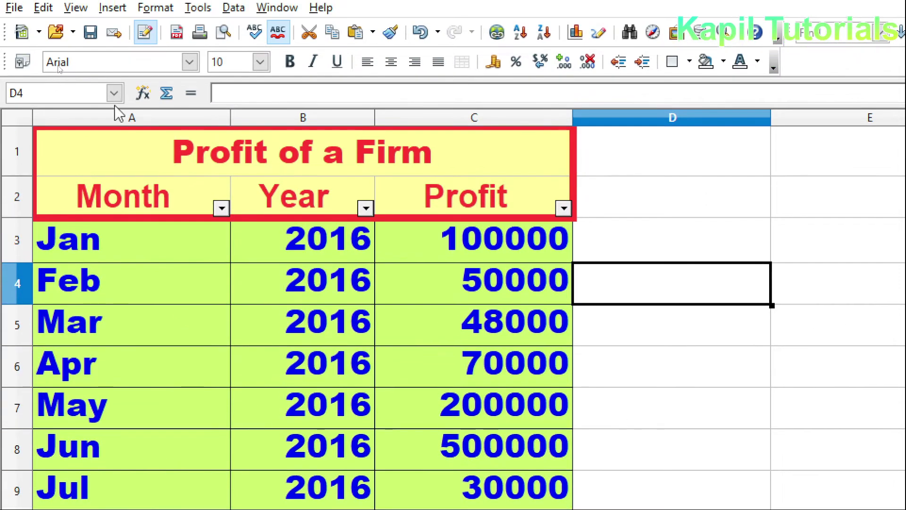
left_click(113, 67)
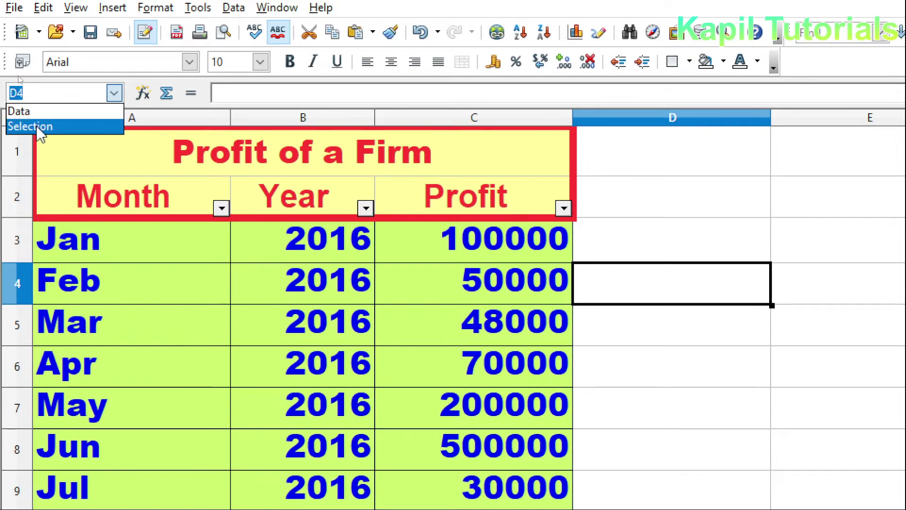
left_click(21, 112)
scroll(433, 268, "down", 20)
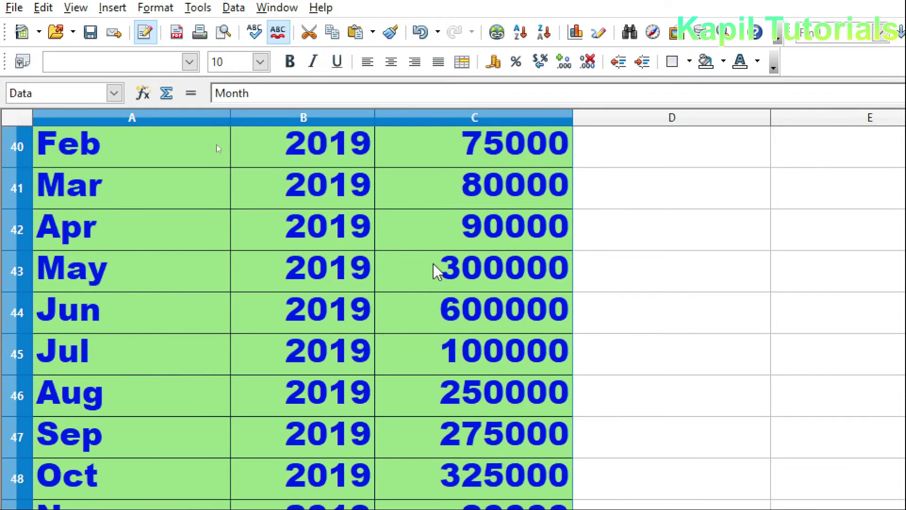
scroll(433, 263, "up", 4)
scroll(429, 254, "up", 14)
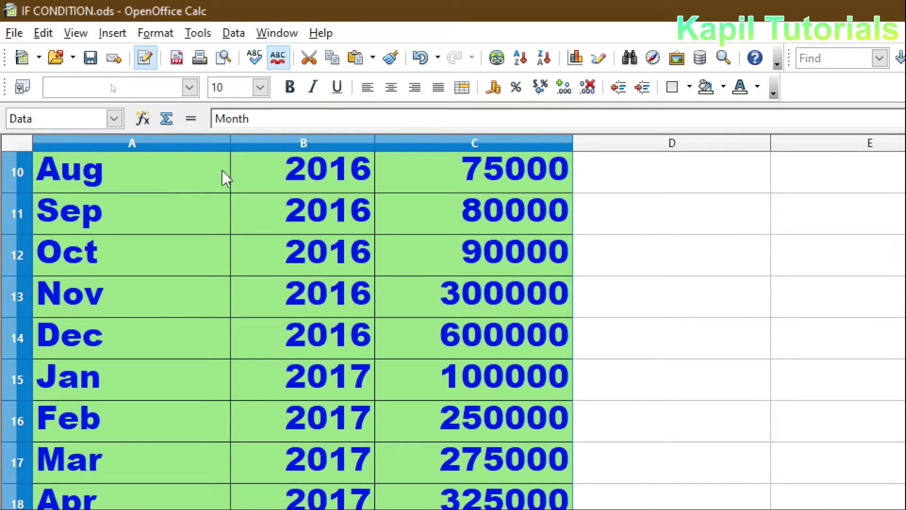
scroll(321, 227, "up", 3)
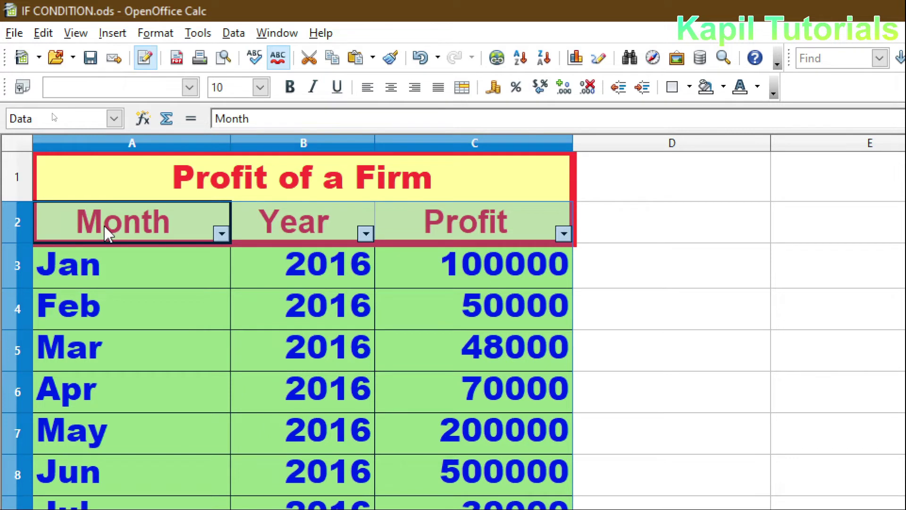
scroll(308, 418, "down", 19)
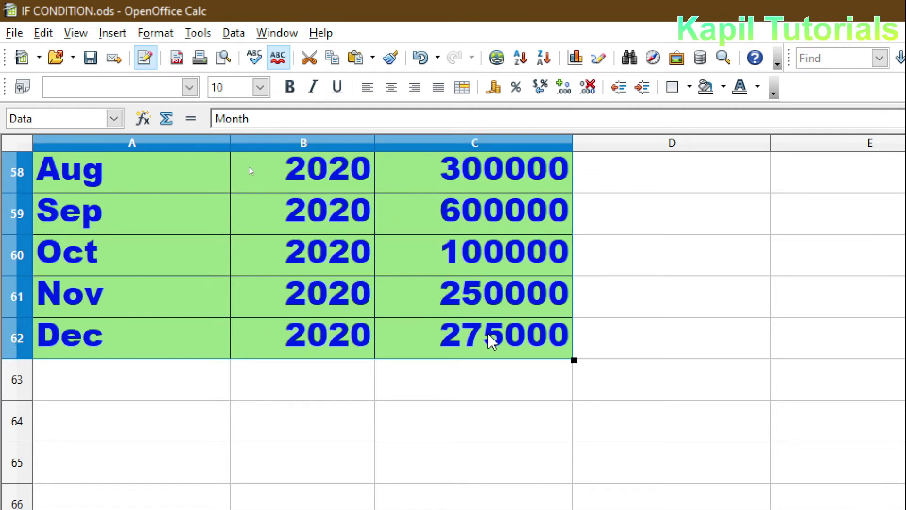
scroll(501, 336, "up", 19)
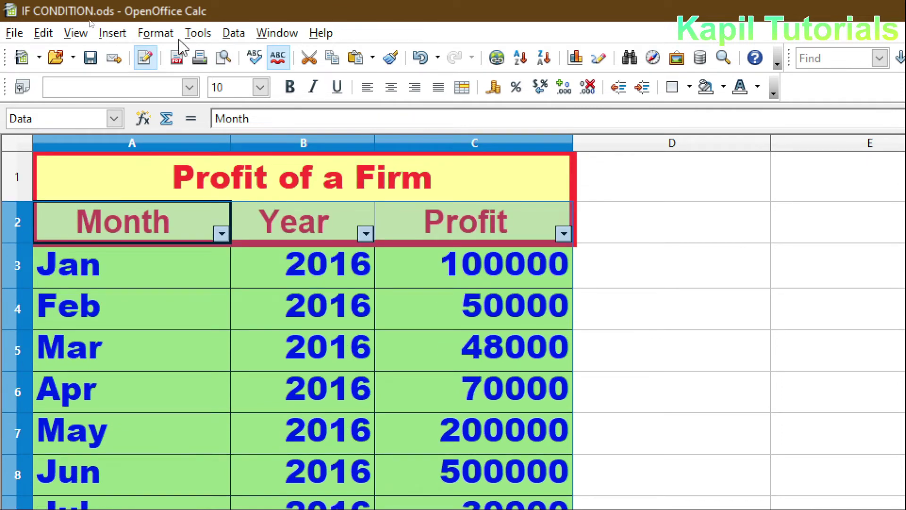
- Apply a Standard Filter to the selected table with the criterion Year = 2020
left_click(232, 34)
mouse_move(281, 125)
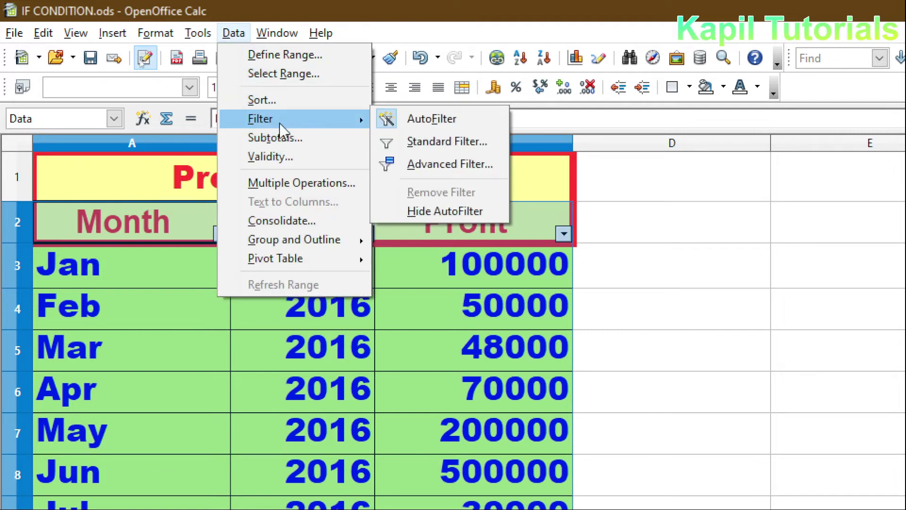
left_click(415, 141)
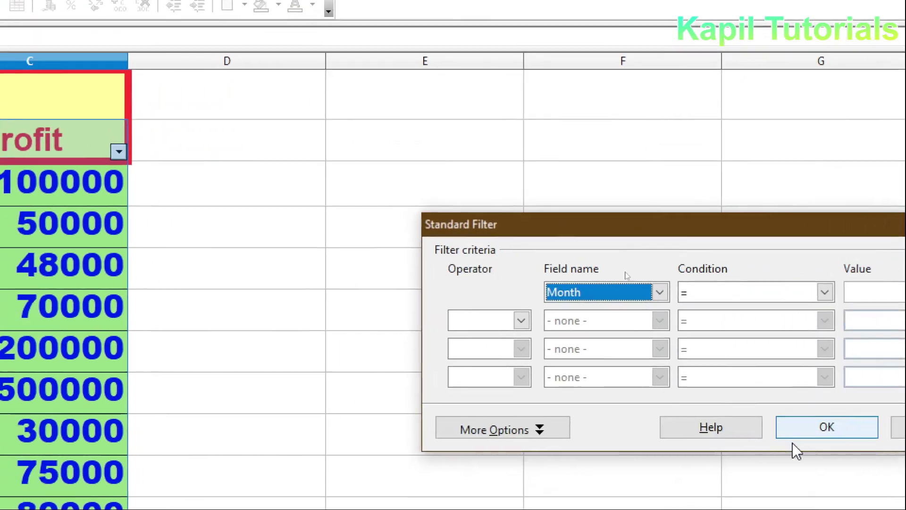
left_click_drag(570, 231, 339, 139)
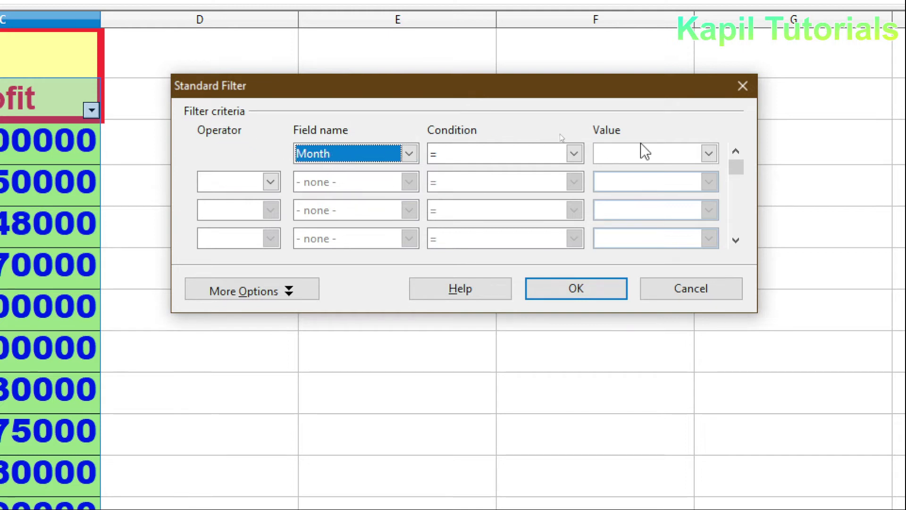
left_click(410, 154)
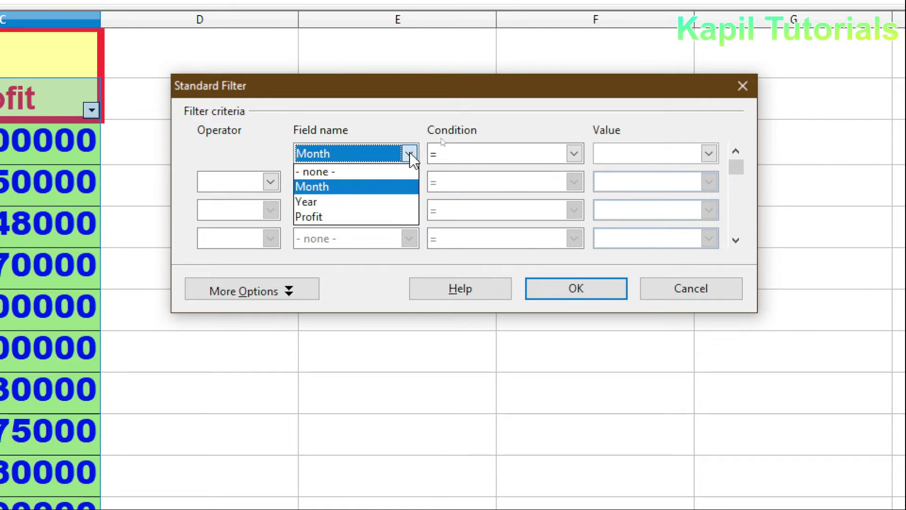
left_click(324, 202)
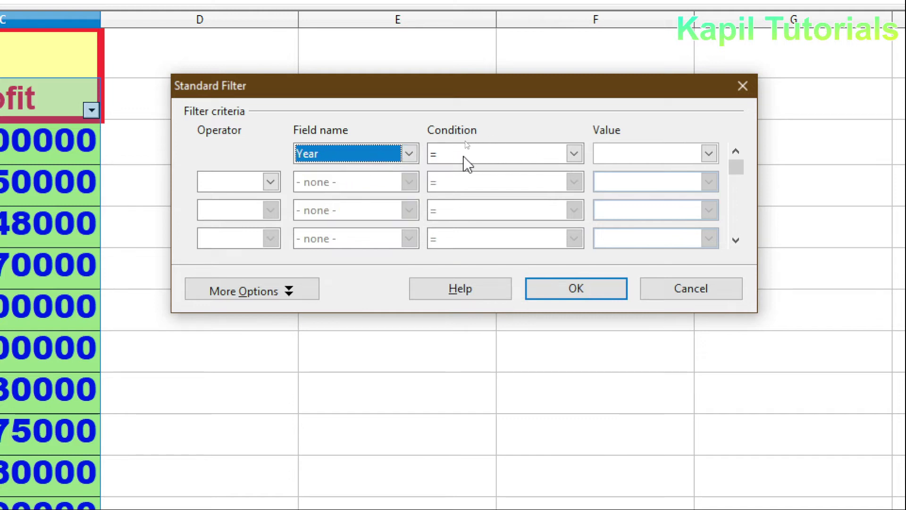
left_click(574, 154)
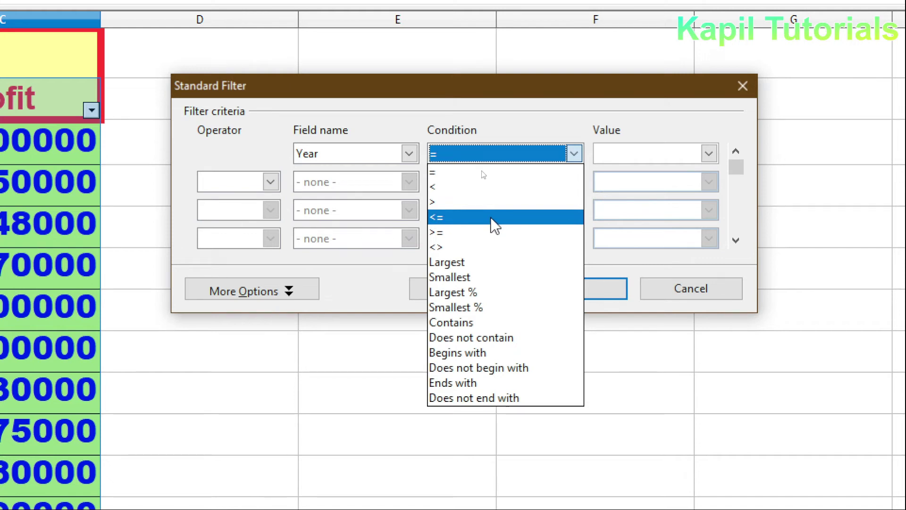
left_click(461, 153)
left_click(628, 154)
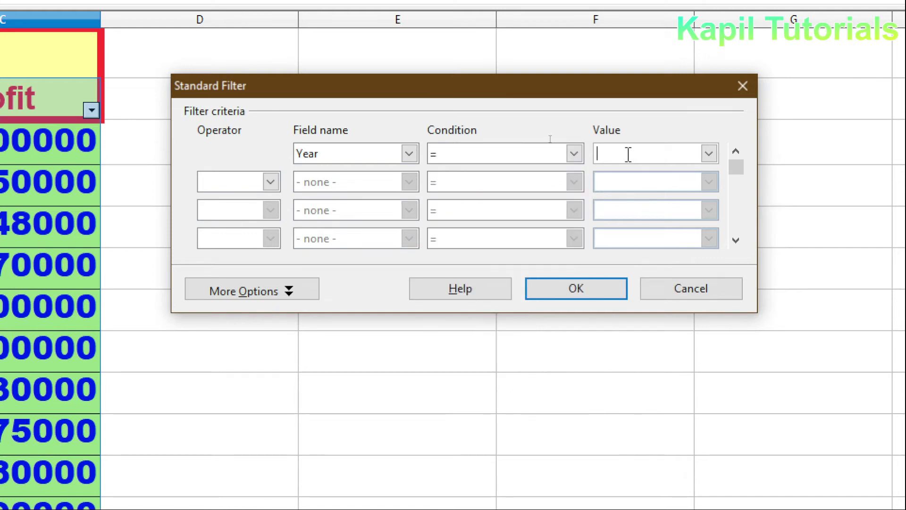
type("2020")
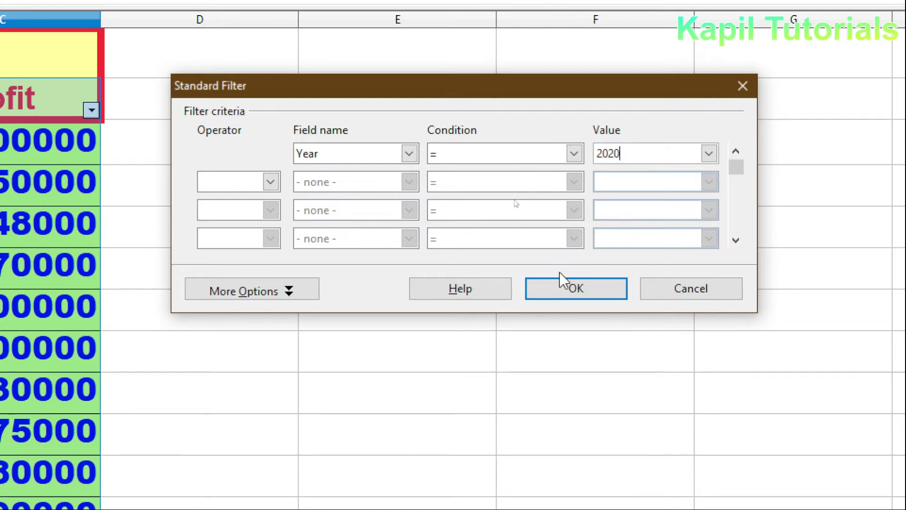
left_click(555, 295)
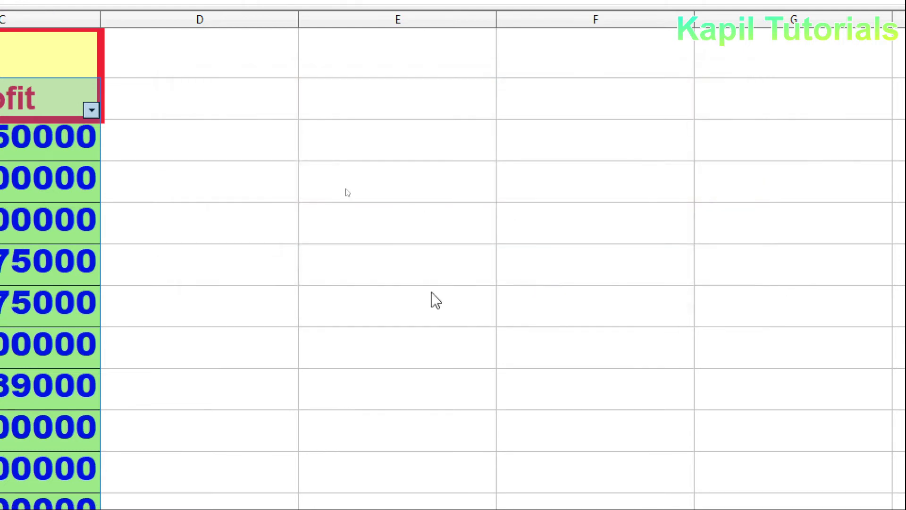
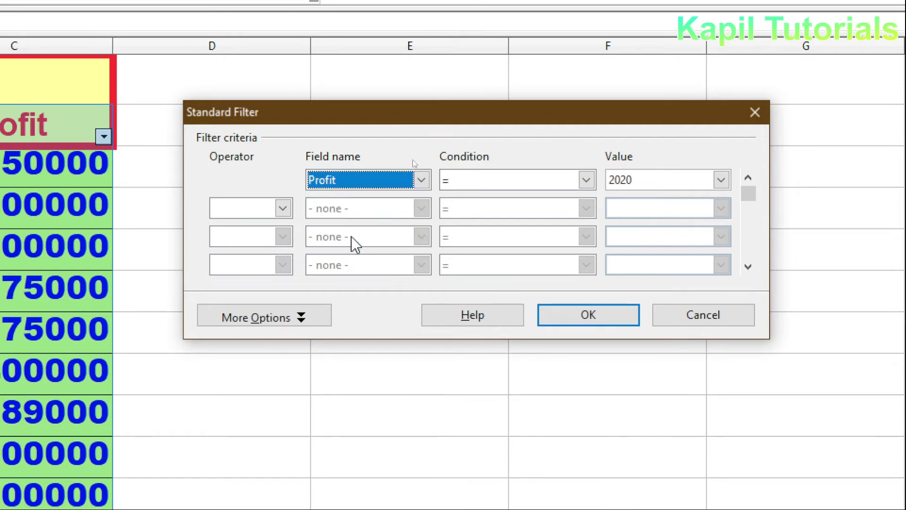
- Set the Standard Filter criterion to Profit >= 500000 and apply it to the table
left_click(587, 181)
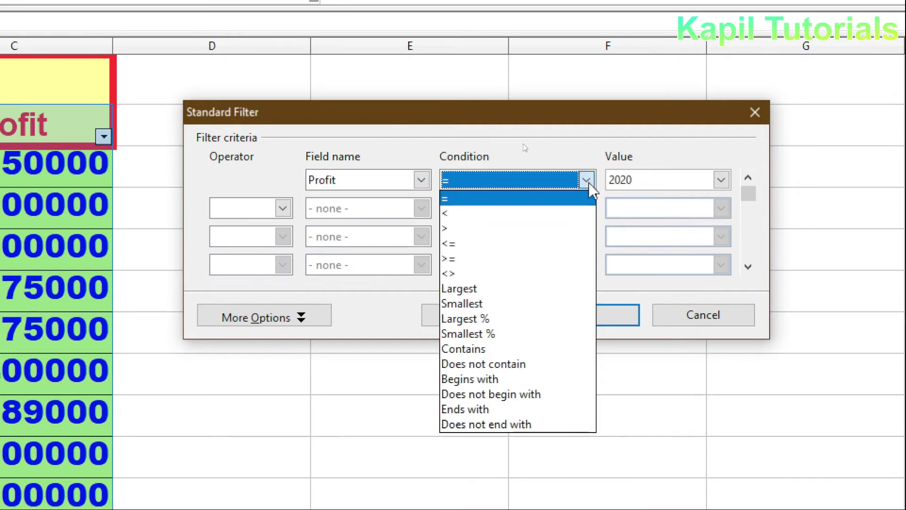
left_click(476, 258)
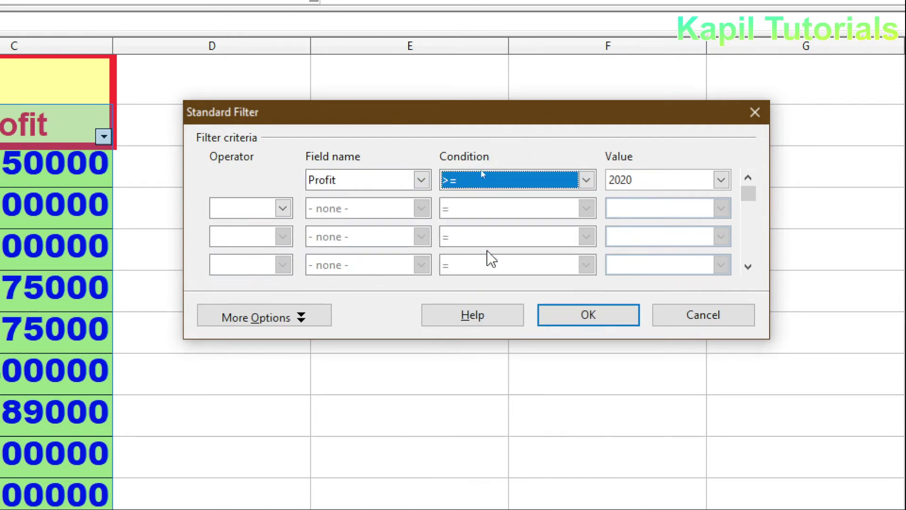
left_click(644, 179)
left_click(722, 180)
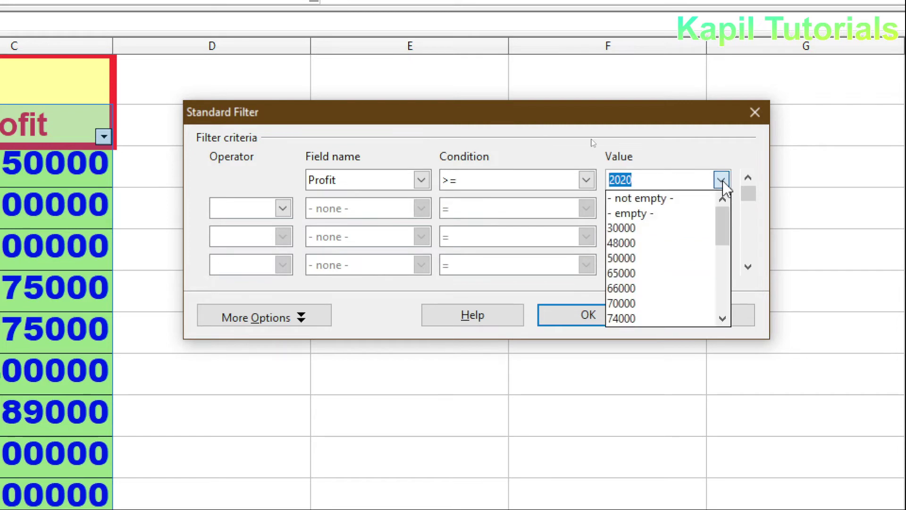
left_click(647, 181)
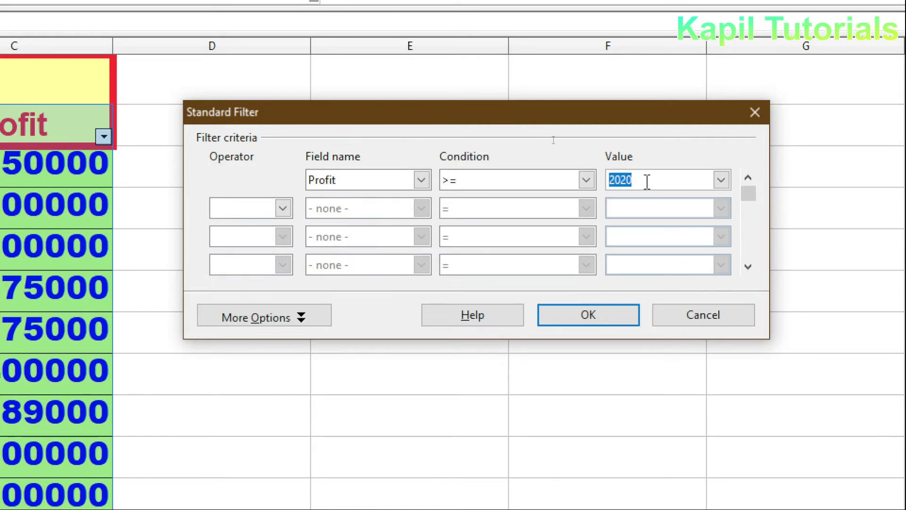
type("500000")
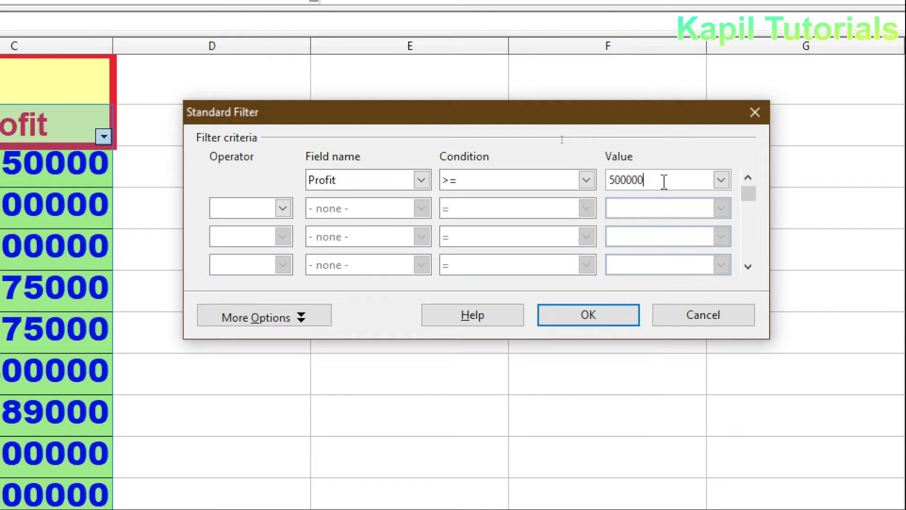
left_click(589, 315)
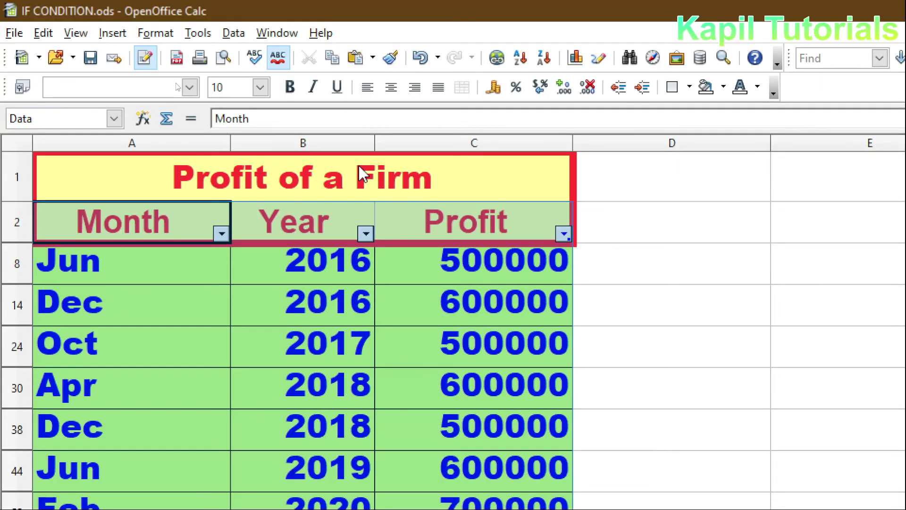
- Reopen the Standard Filter for the table and add a second criterion row with the AND operator
left_click(167, 34)
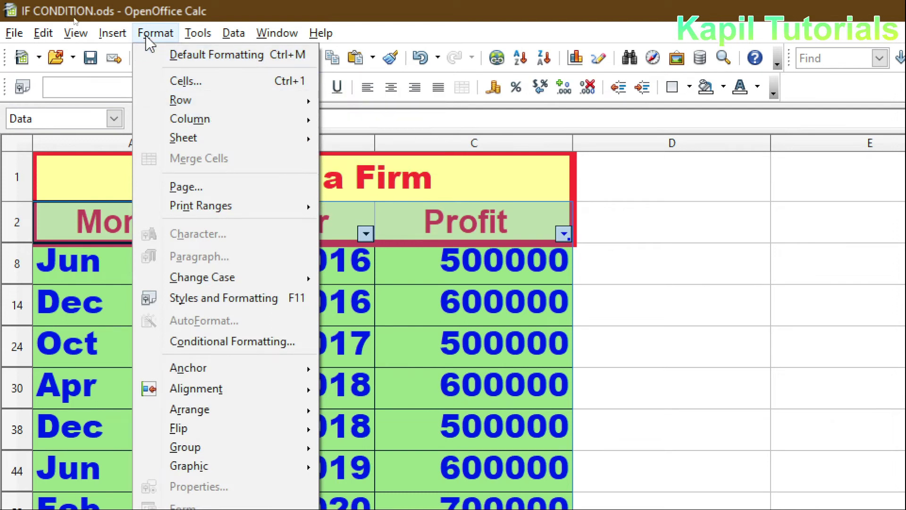
mouse_move(199, 38)
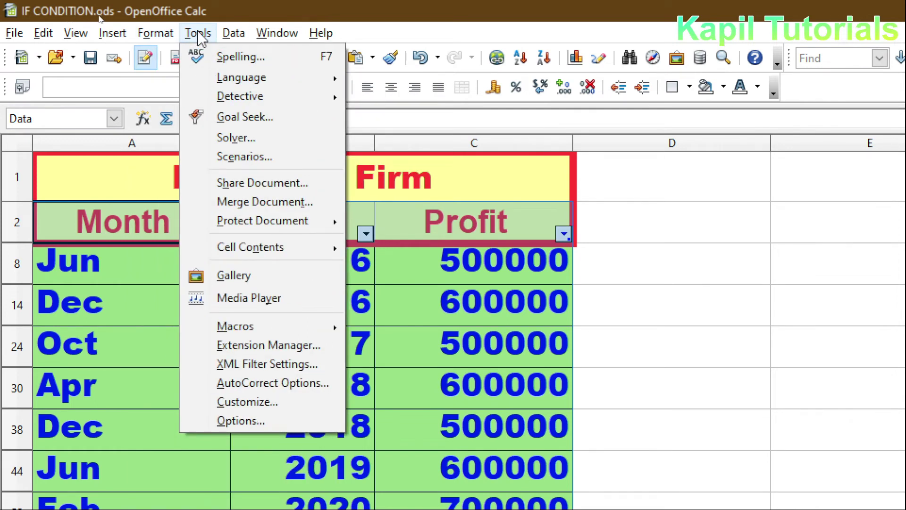
mouse_move(234, 34)
mouse_move(250, 118)
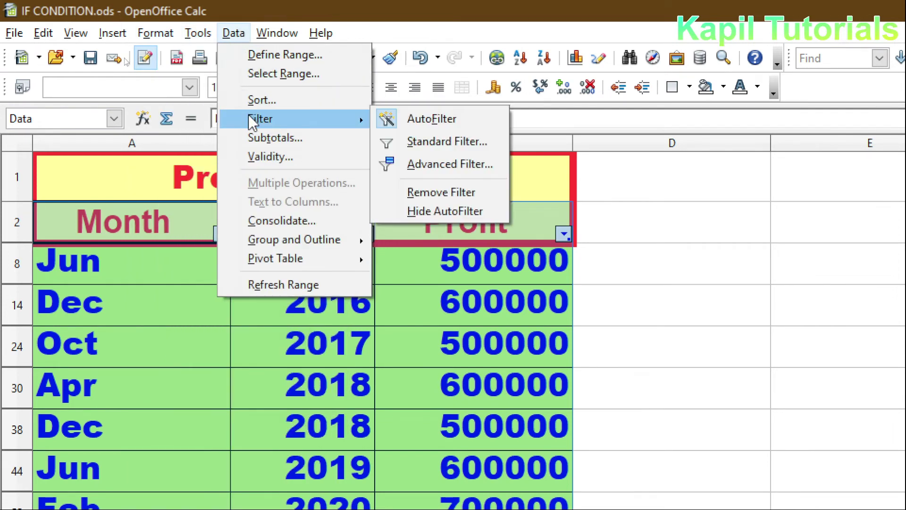
left_click(438, 141)
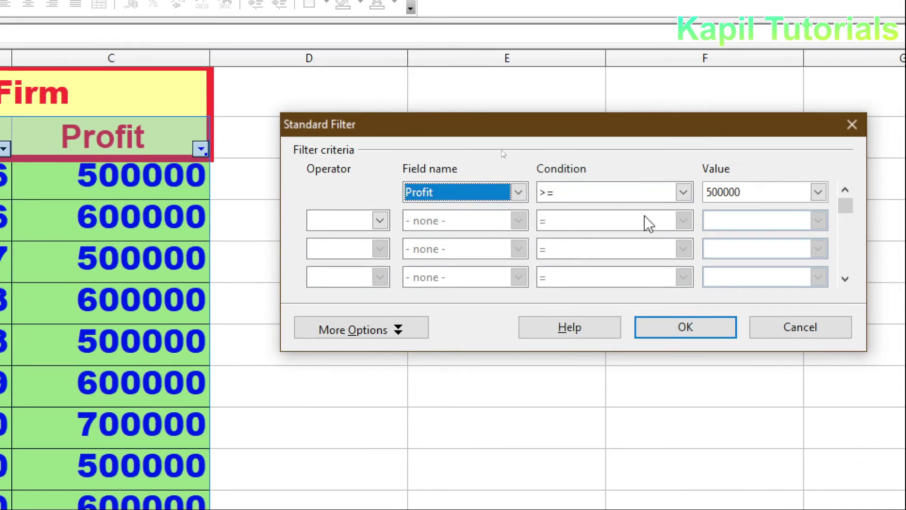
left_click(381, 221)
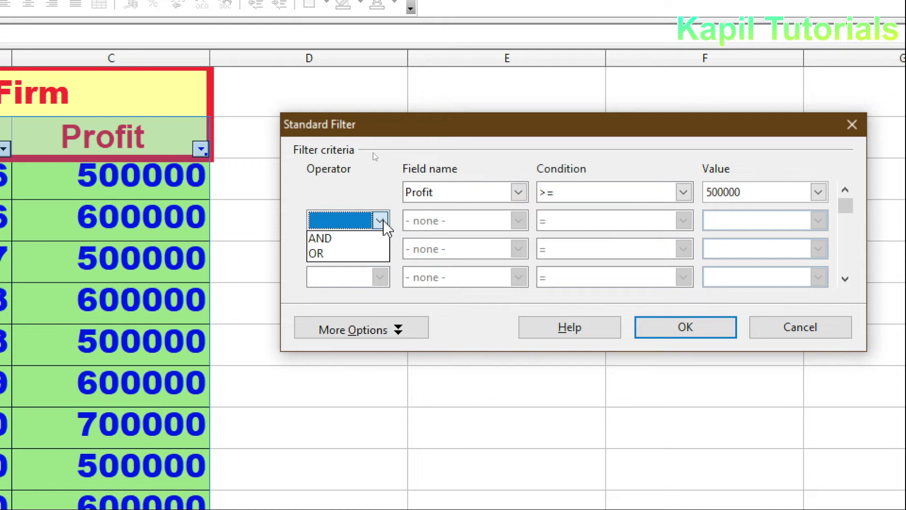
left_click(326, 238)
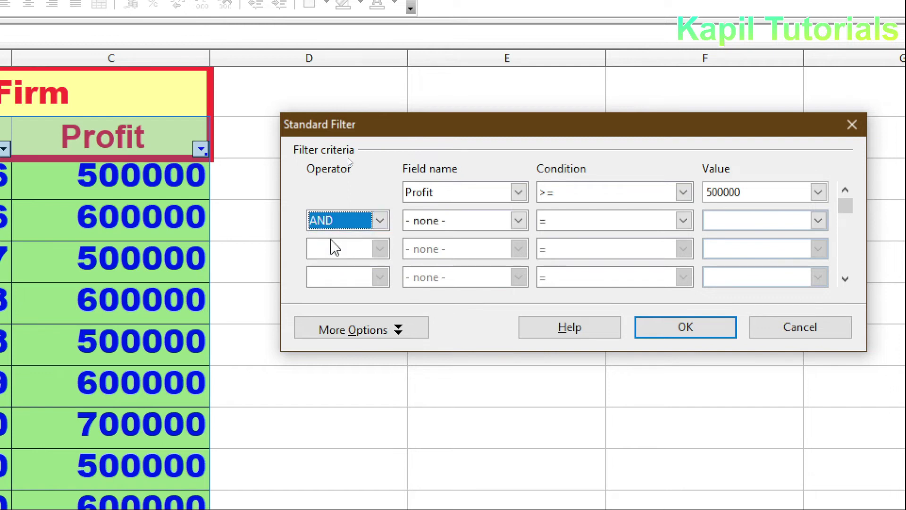
- Set the second filter criterion to Year = 2017 and apply the combined filter
left_click(519, 221)
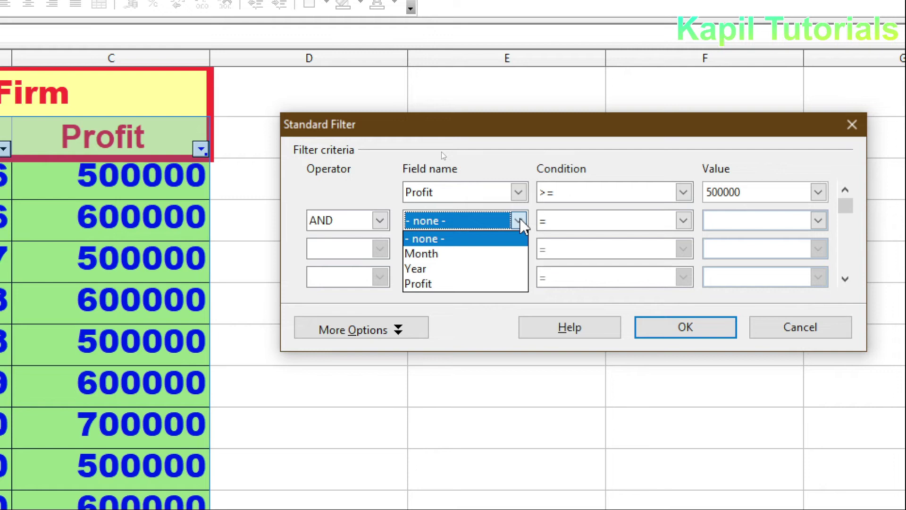
left_click(439, 268)
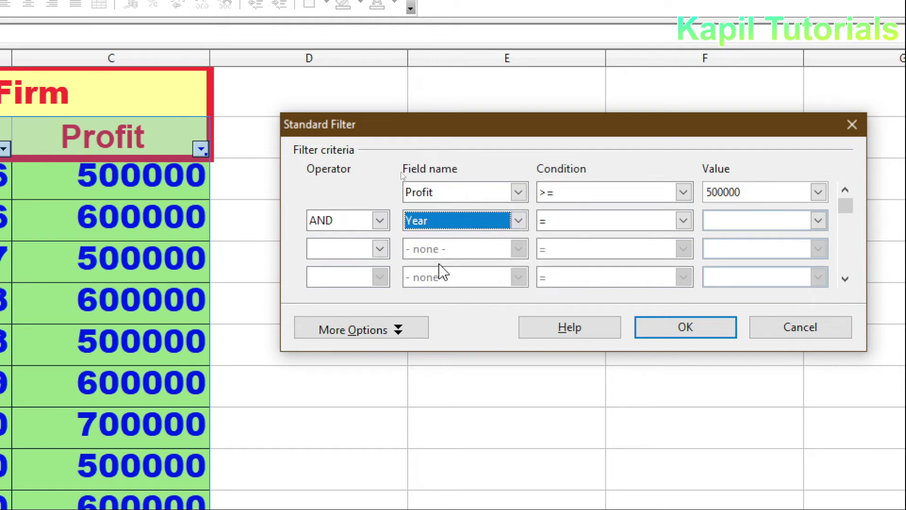
left_click(684, 220)
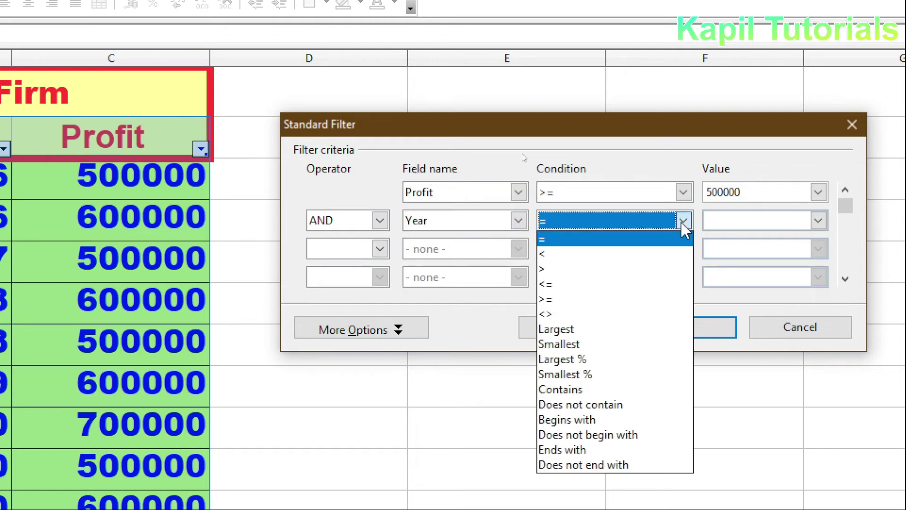
left_click(590, 243)
left_click(818, 220)
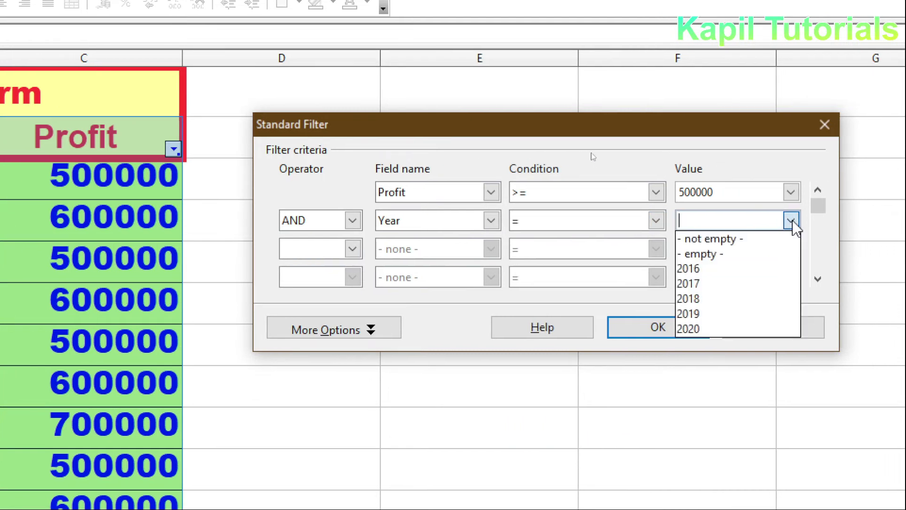
left_click(710, 283)
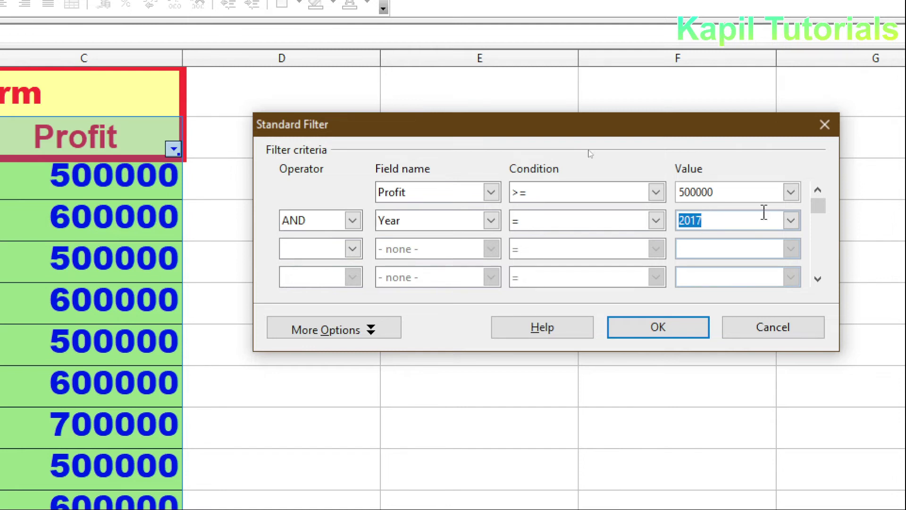
left_click(632, 334)
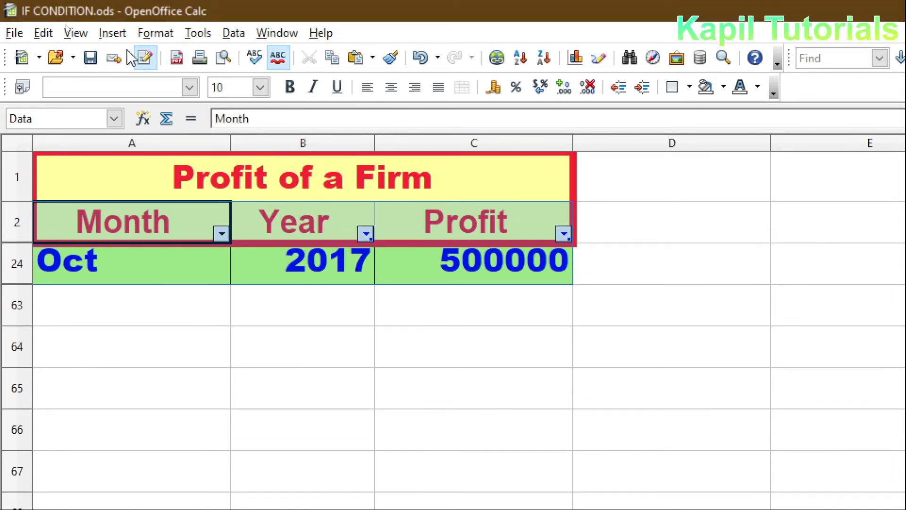
- Turn off AutoFilter for the profit table
left_click(156, 33)
left_click(198, 33)
mouse_move(240, 85)
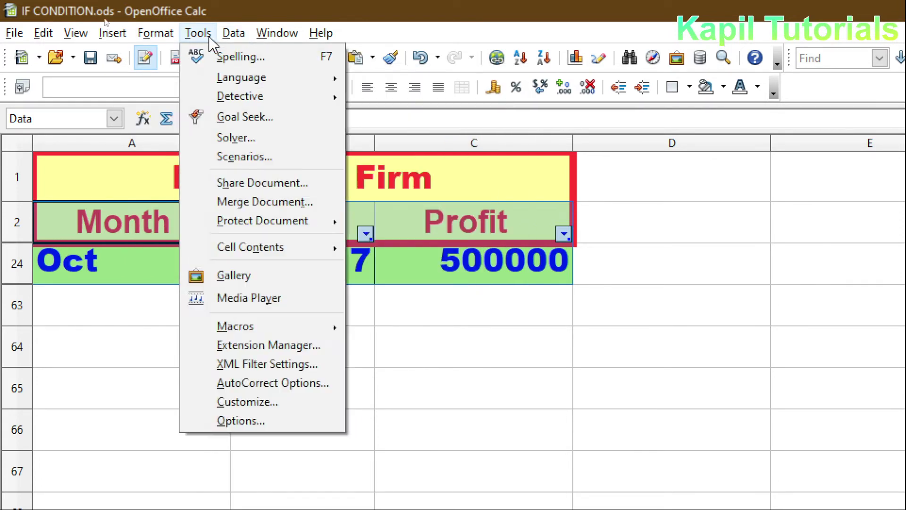
mouse_move(233, 34)
mouse_move(325, 124)
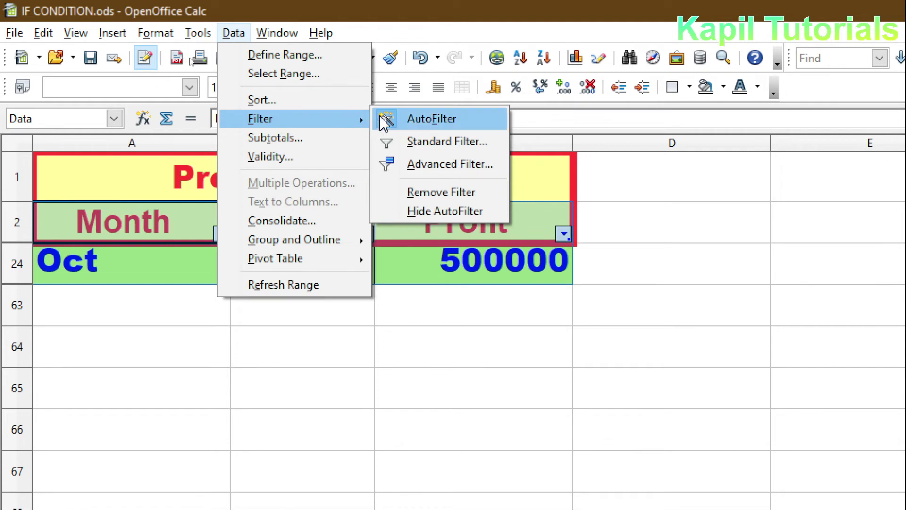
left_click(432, 118)
- Apply a Standard Filter to the table with the criteria Profit >= 275000 AND Year = 2019
left_click(233, 32)
mouse_move(273, 119)
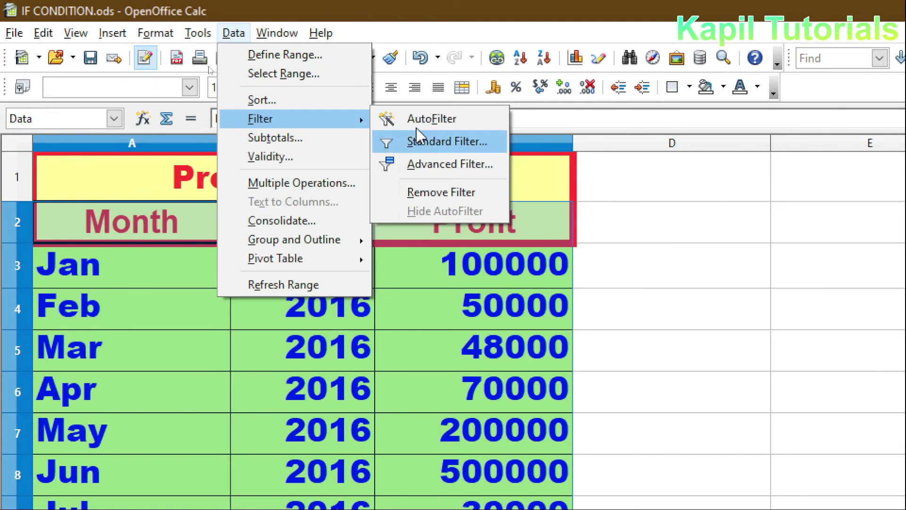
left_click(444, 141)
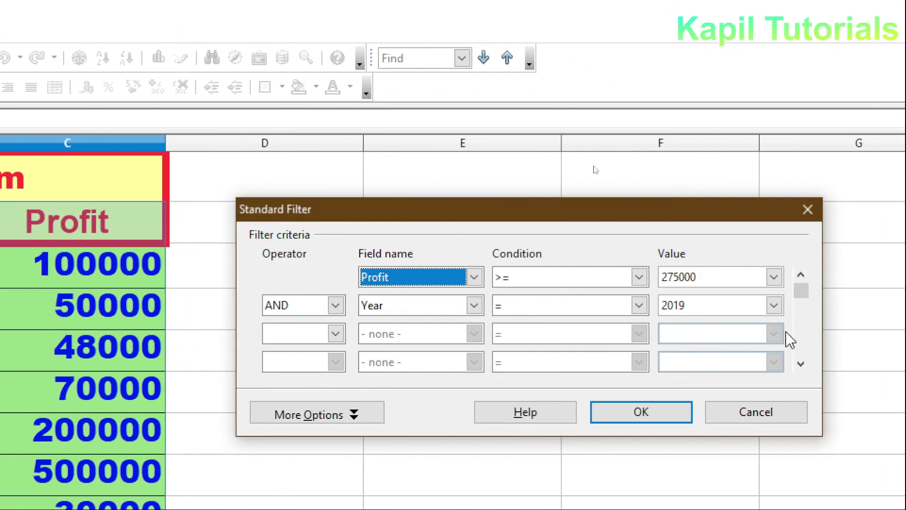
key("Return")
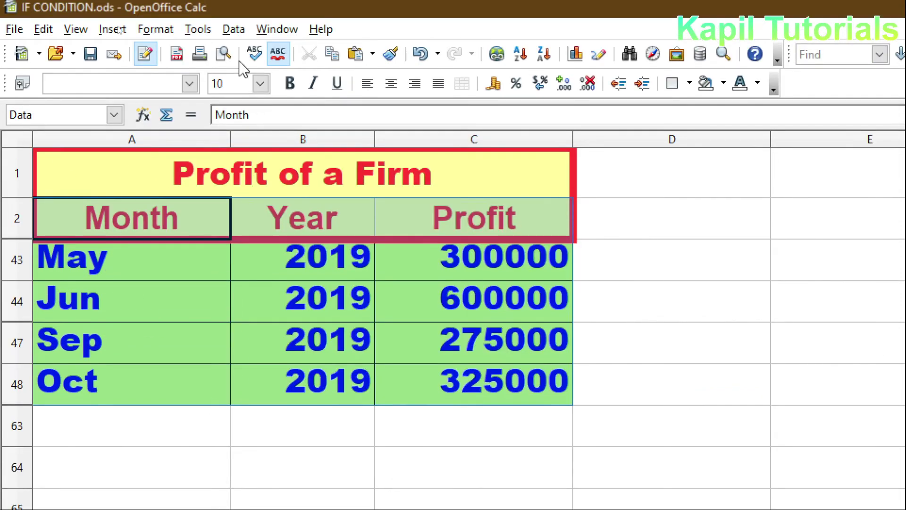
- Clear the Standard Filter criteria by setting the first field name to none, and apply the empty filter
left_click(233, 9)
mouse_move(277, 119)
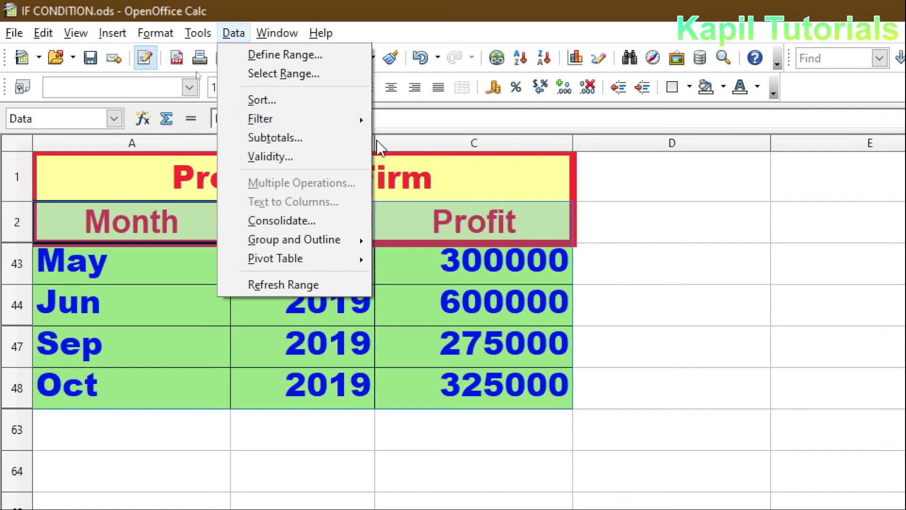
left_click(410, 144)
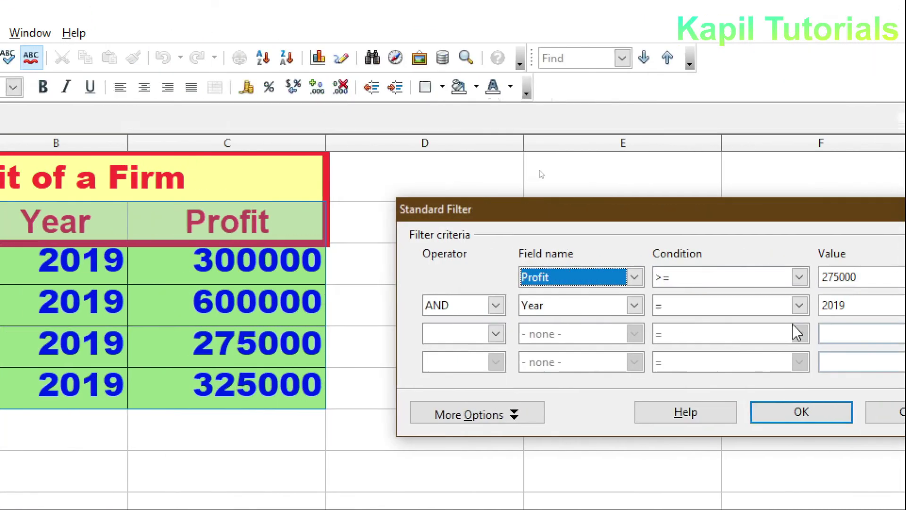
left_click(881, 278)
left_click(475, 296)
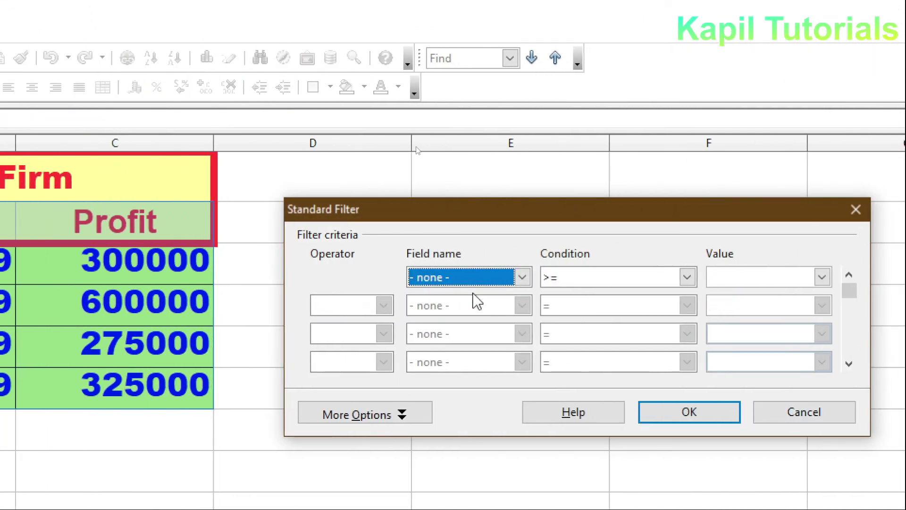
left_click(688, 279)
left_click(602, 280)
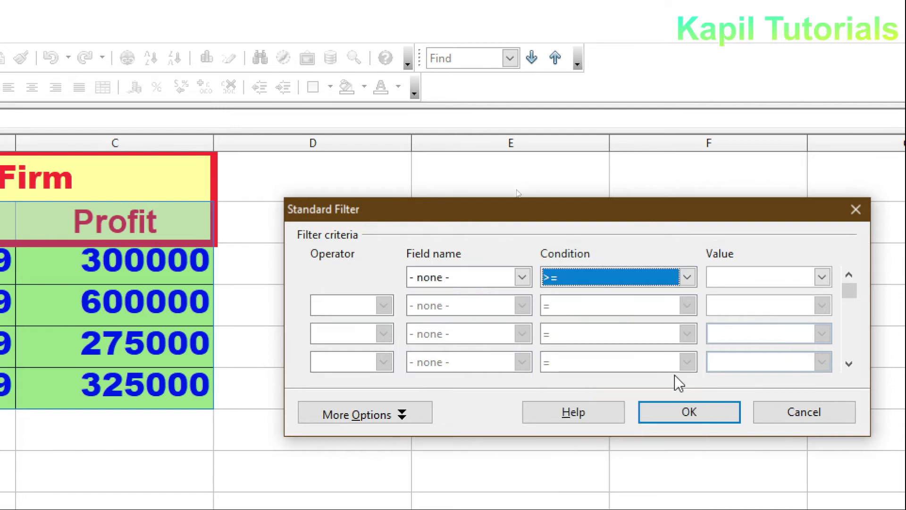
left_click(649, 412)
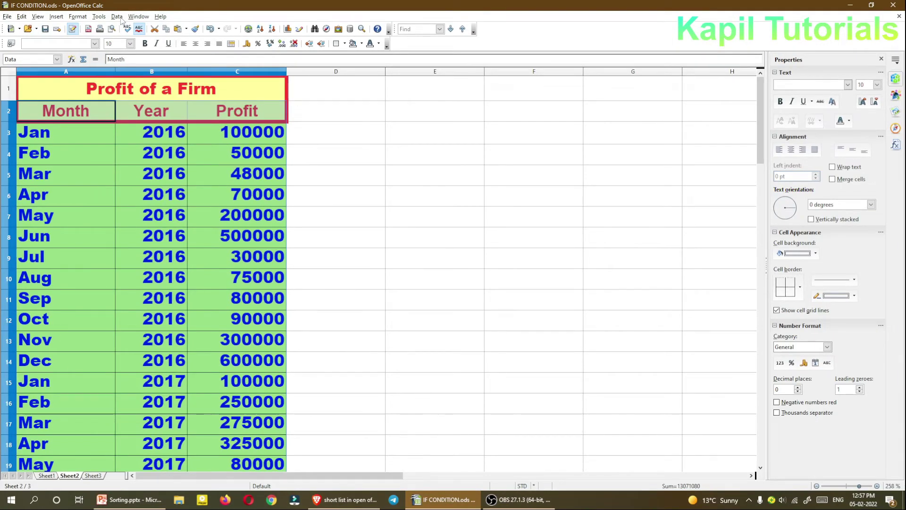
left_click(118, 17)
mouse_move(132, 60)
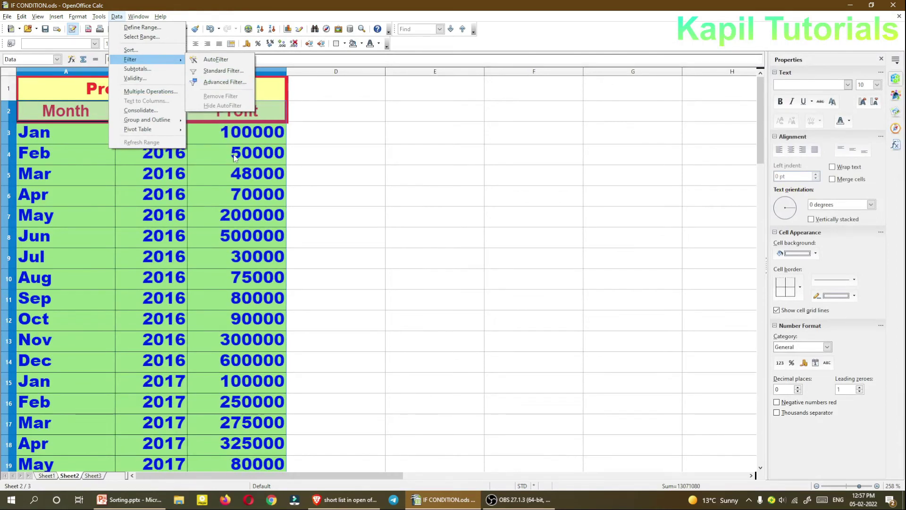
key("Escape")
- Copy the Month, Year and Profit headers from A2:C2 to the empty area starting at E5
left_click(60, 109)
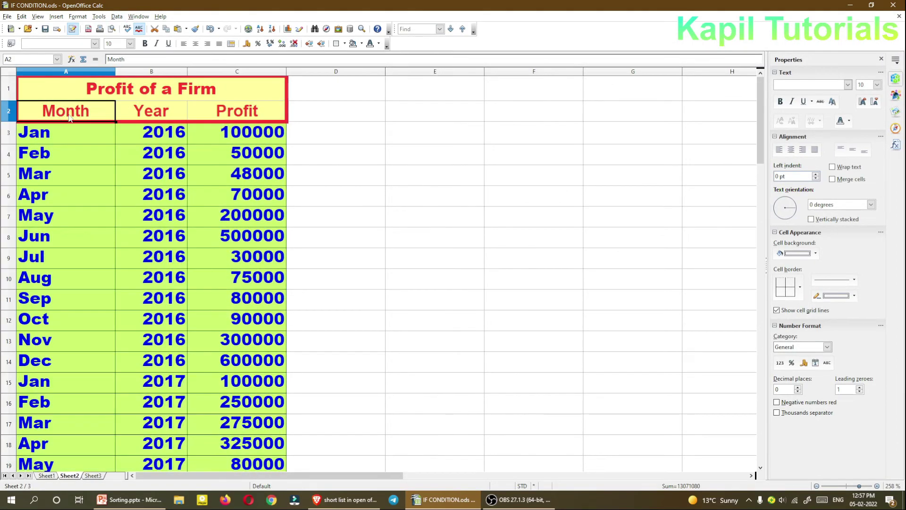
left_click_drag(56, 113, 214, 114)
key("ctrl+c")
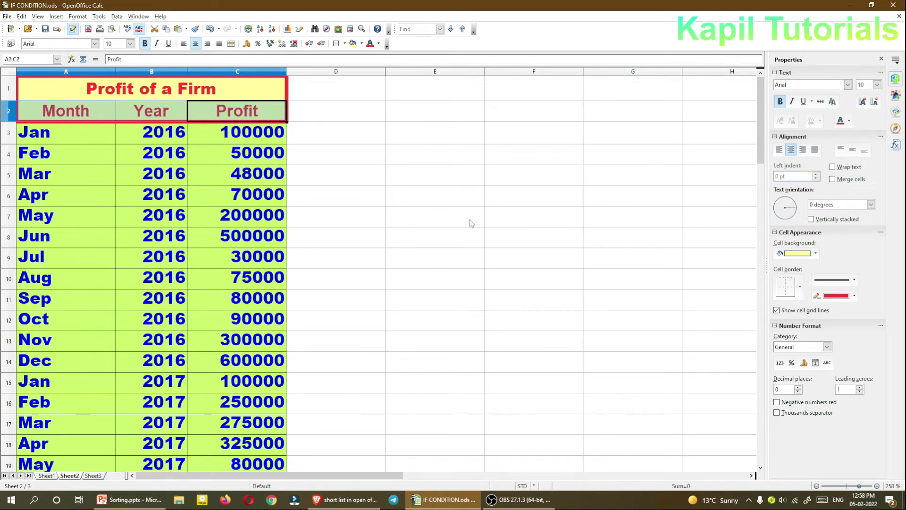
left_click(465, 176)
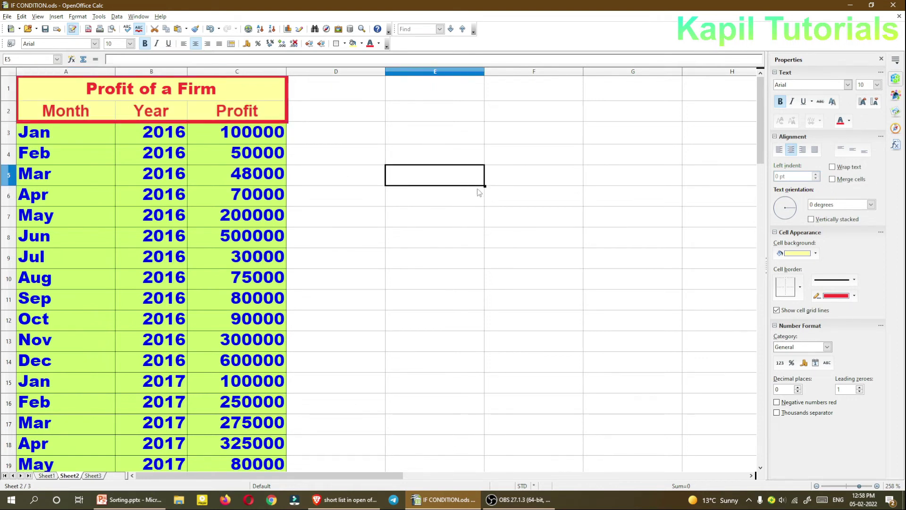
key("ctrl+v")
left_click(506, 201)
left_click(519, 179)
left_click(589, 174)
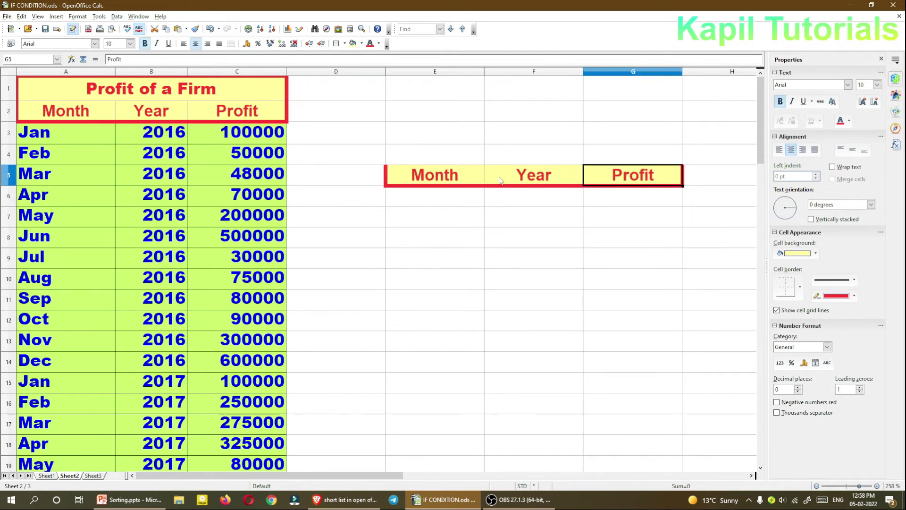
- Enter the criterion <100000 in G6 under the copied Profit header
left_click(620, 202)
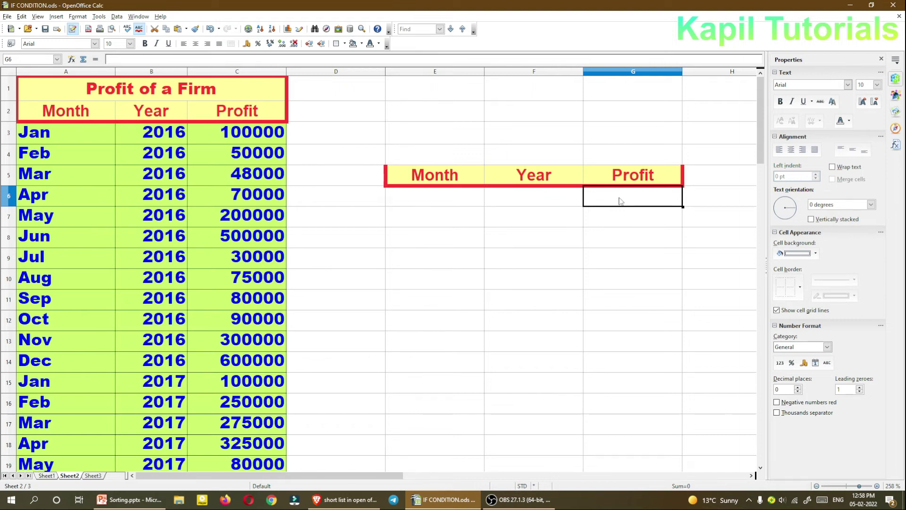
type("<")
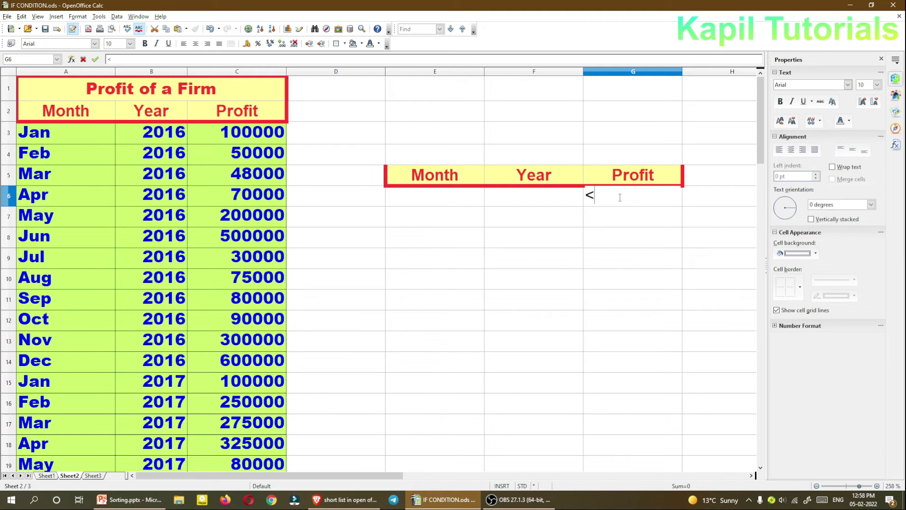
type("100000")
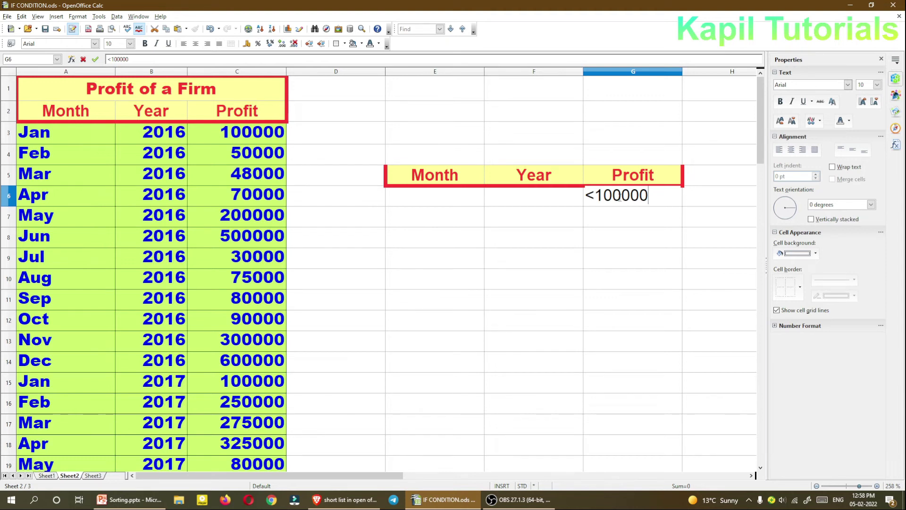
key("Return")
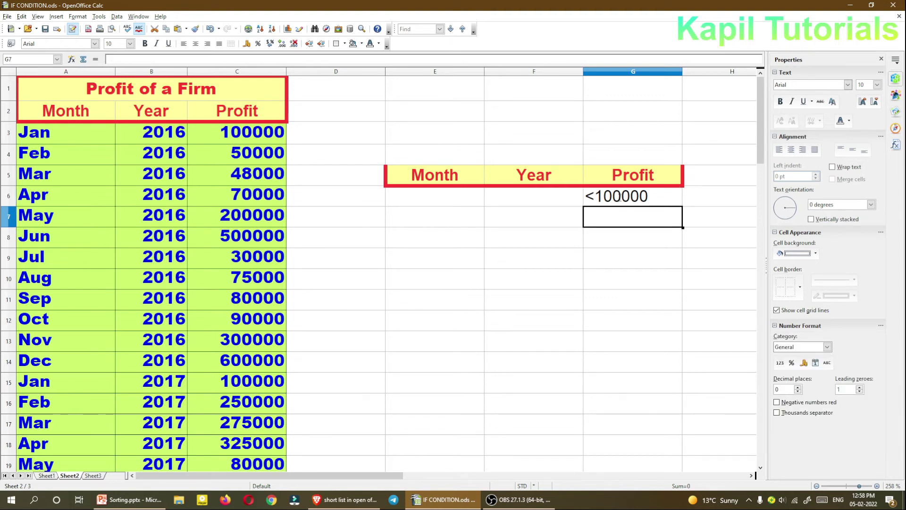
- Start an Advanced Filter on the named range Data, show its extra options, and read the criteria from E5:G6 on Sheet2
left_click(56, 59)
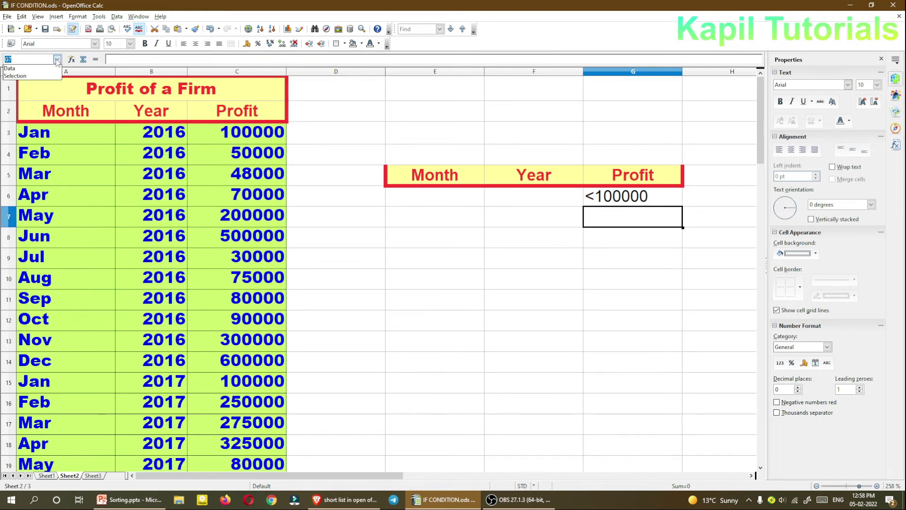
left_click(18, 69)
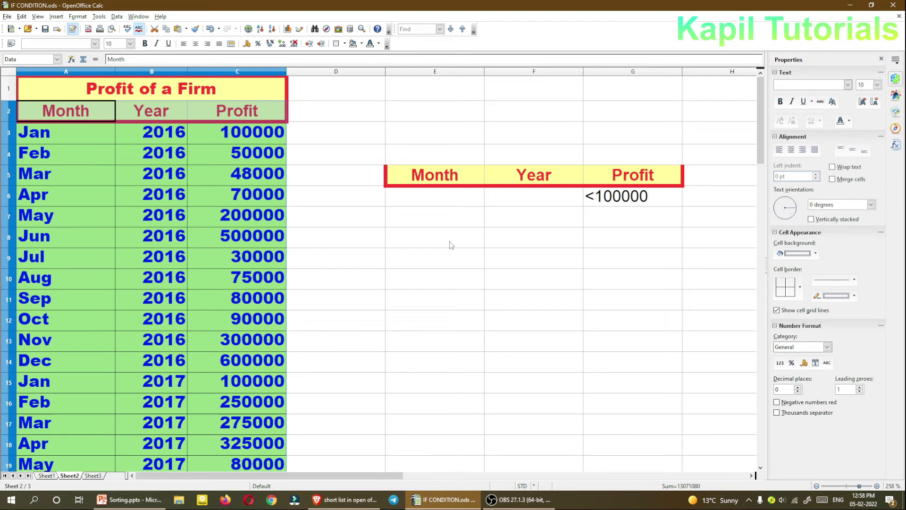
left_click(117, 16)
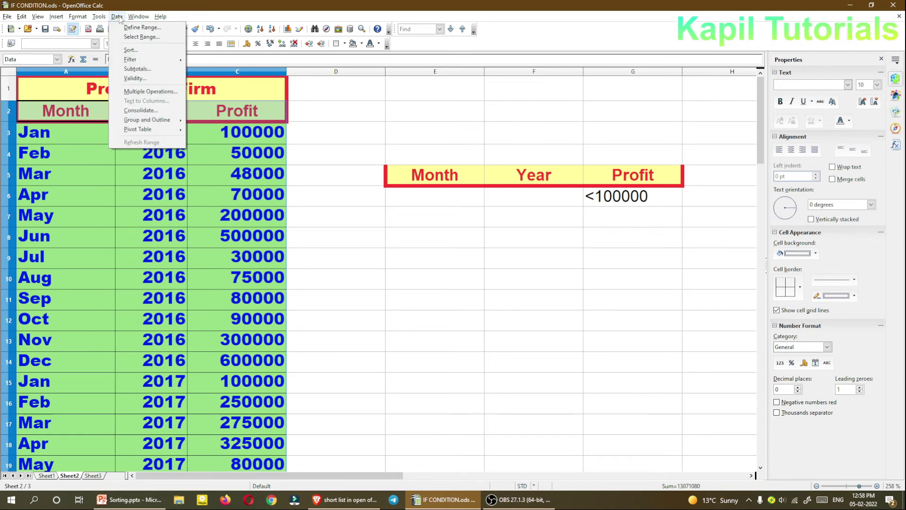
mouse_move(140, 61)
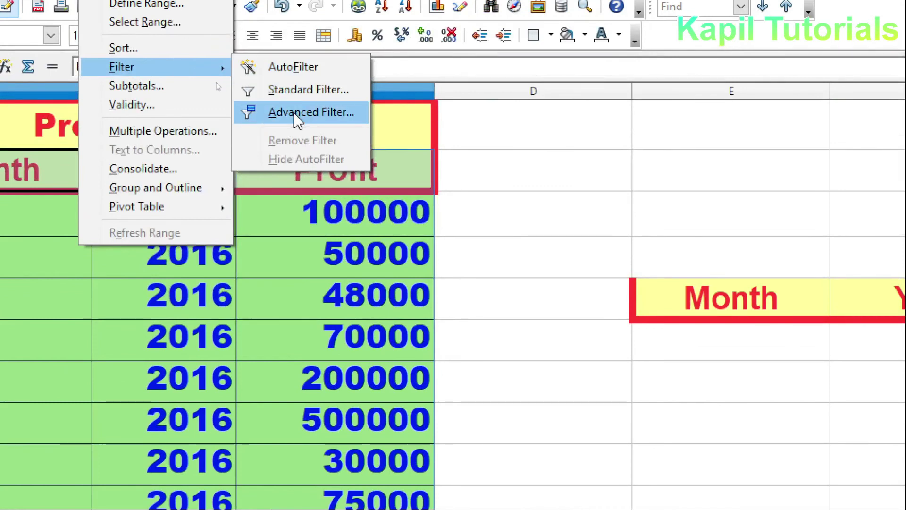
left_click(218, 82)
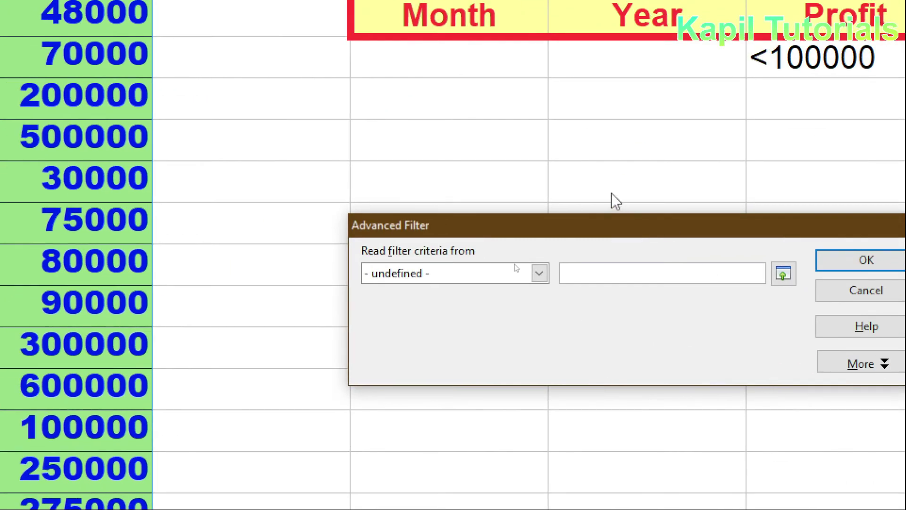
left_click_drag(607, 232, 477, 157)
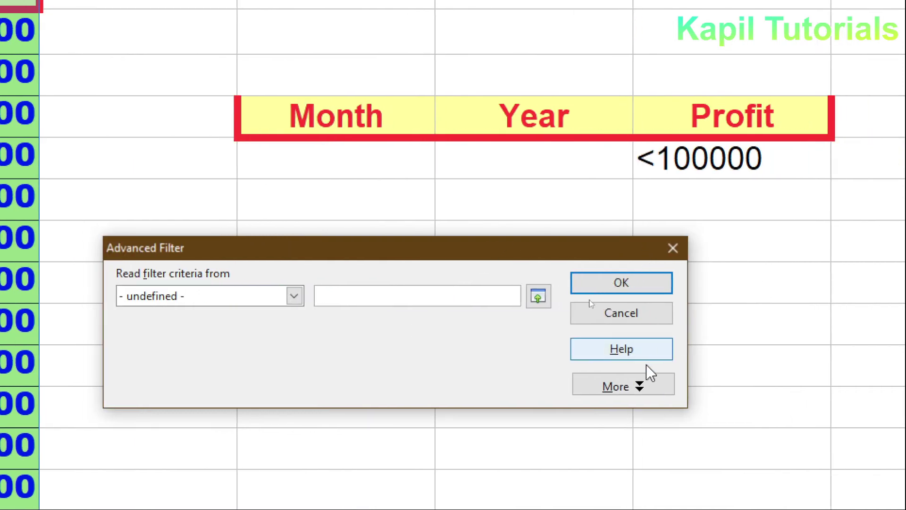
left_click(766, 390)
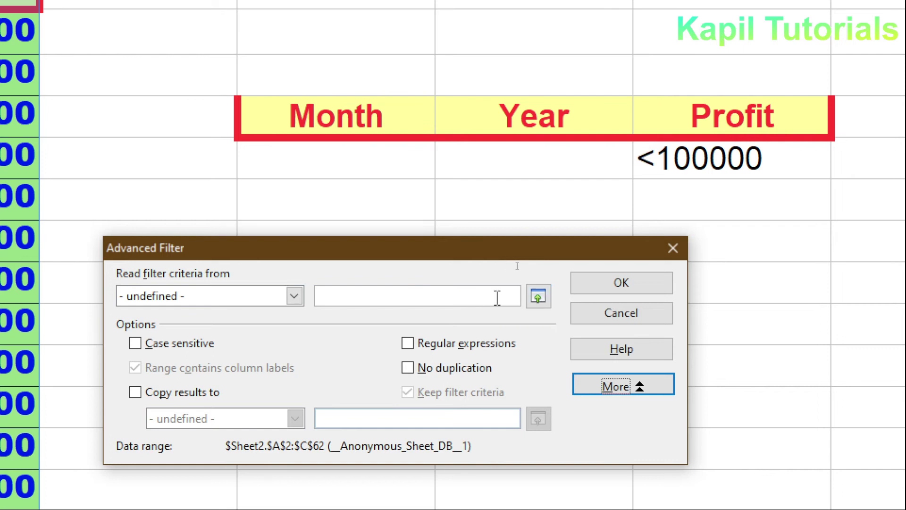
left_click(539, 297)
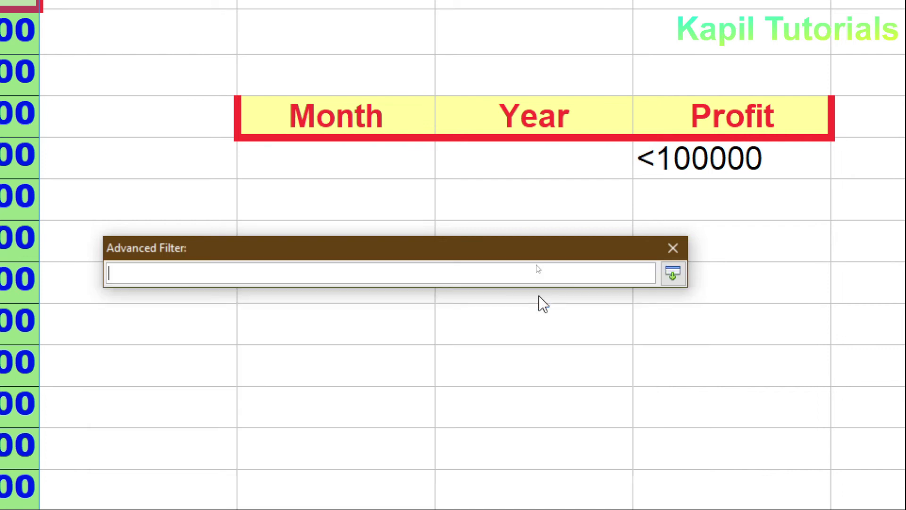
left_click_drag(304, 115, 668, 166)
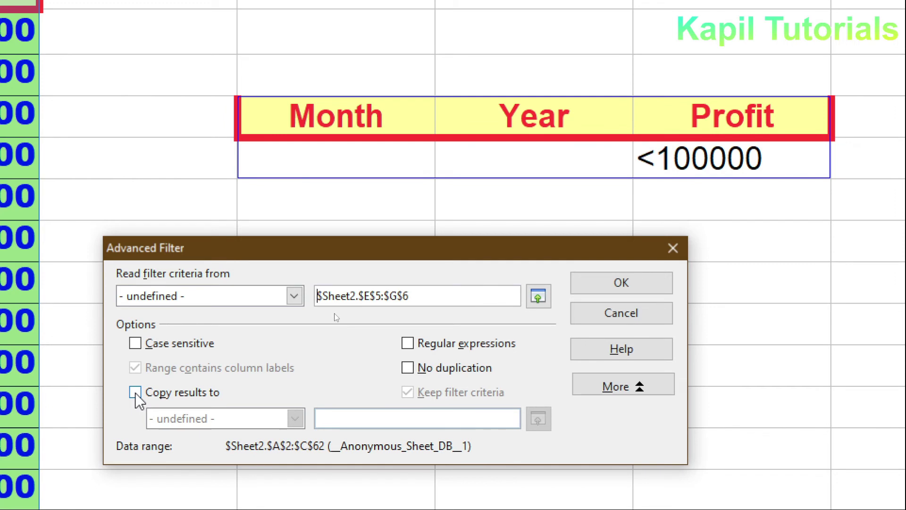
- Set the Advanced Filter to copy its results to E8 on Sheet2, and apply it
left_click(135, 395)
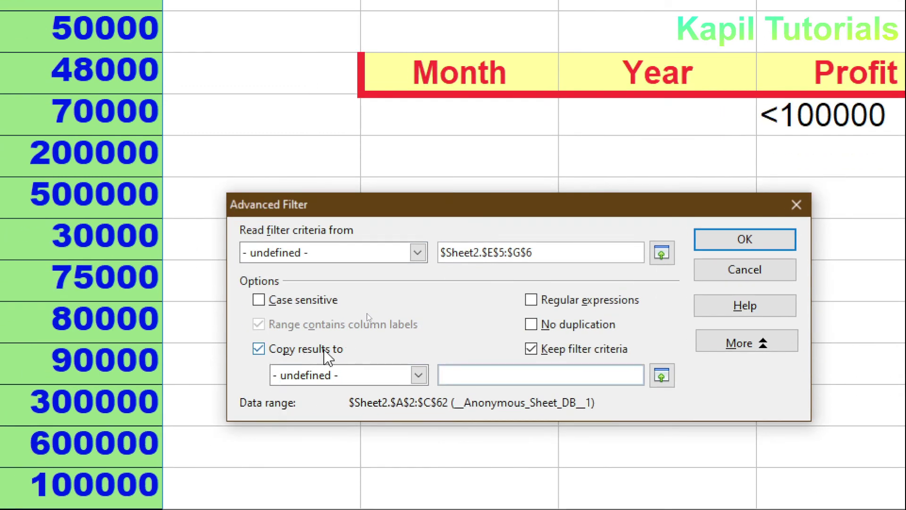
left_click(661, 375)
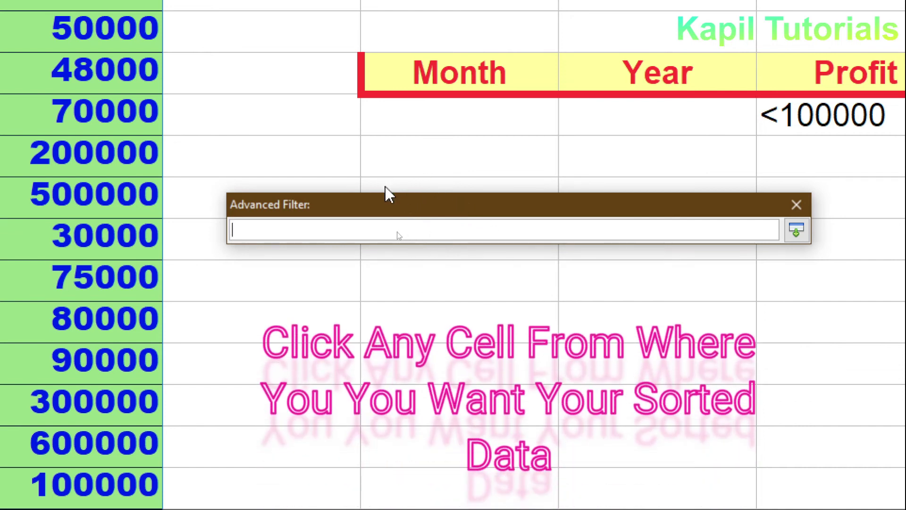
left_click(386, 188)
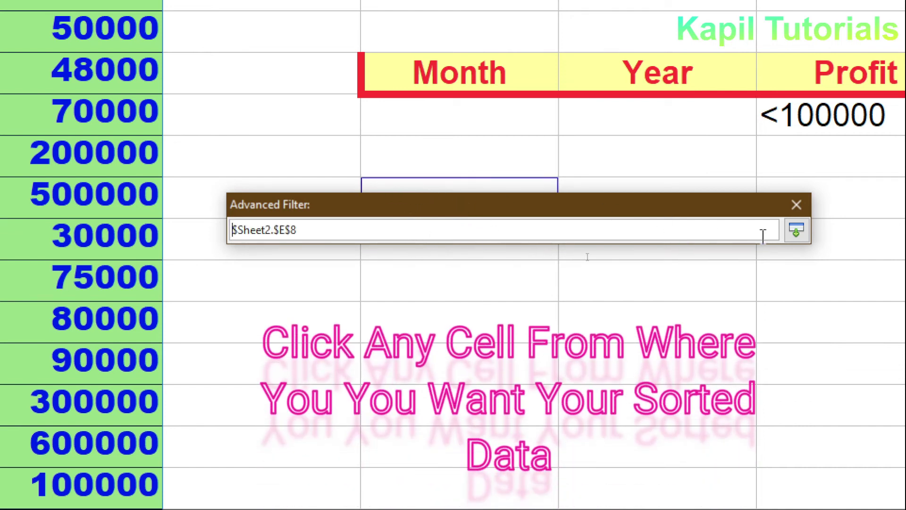
left_click(795, 231)
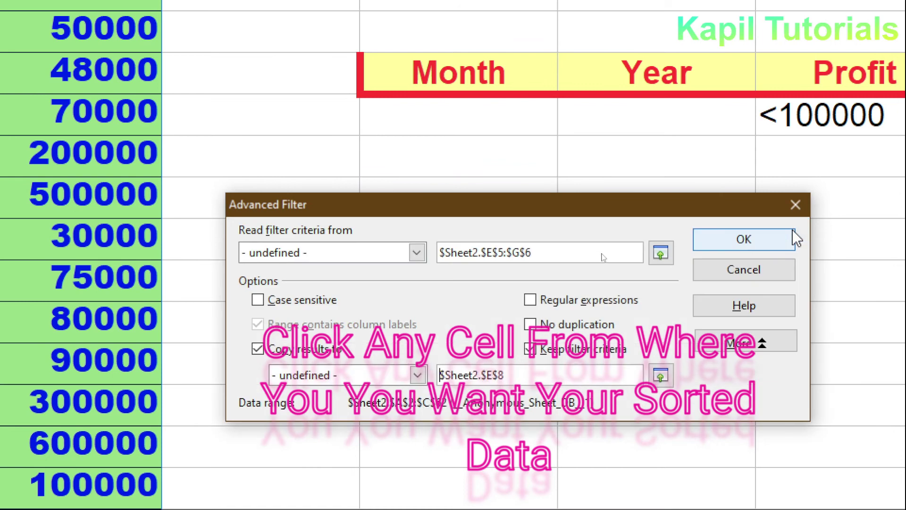
left_click(743, 240)
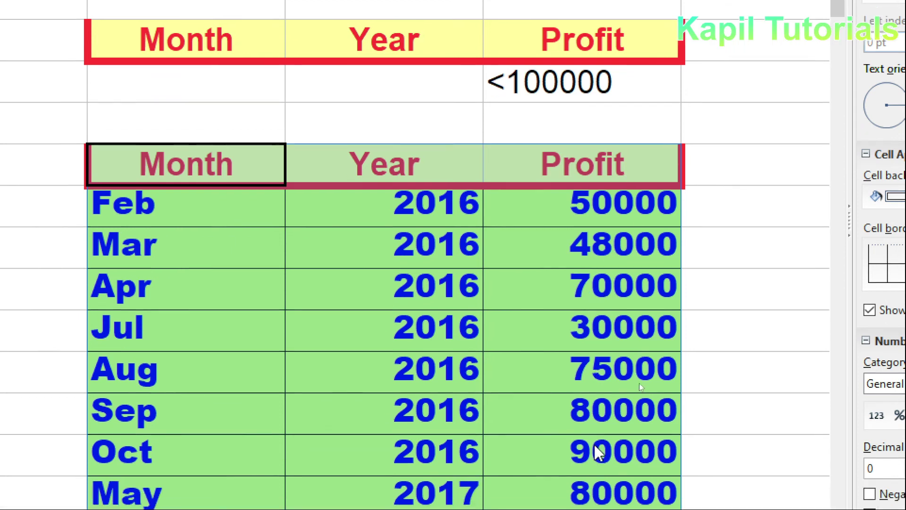
- Review the filtered rows copied below the criteria range, and undo the Advanced Filter output
scroll(637, 279, "down", 8)
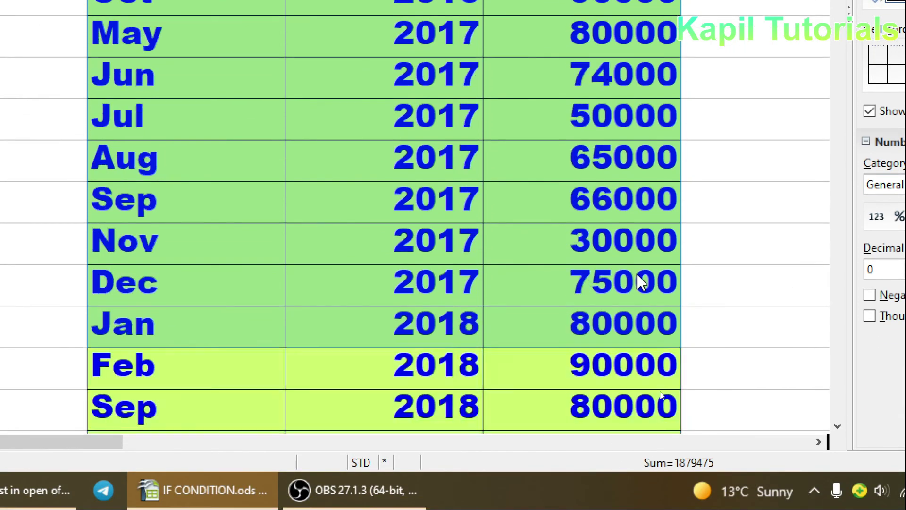
scroll(605, 239, "up", 2)
scroll(605, 239, "up", 6)
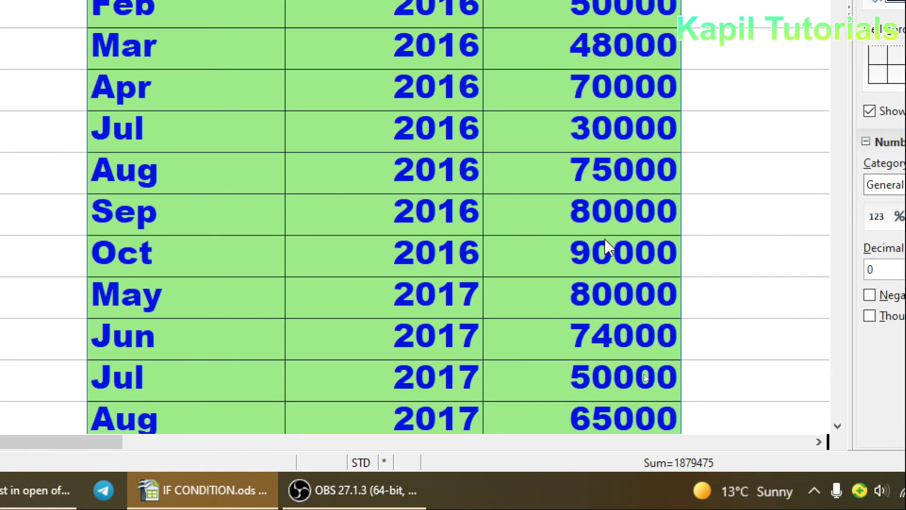
scroll(519, 125, "up", 2)
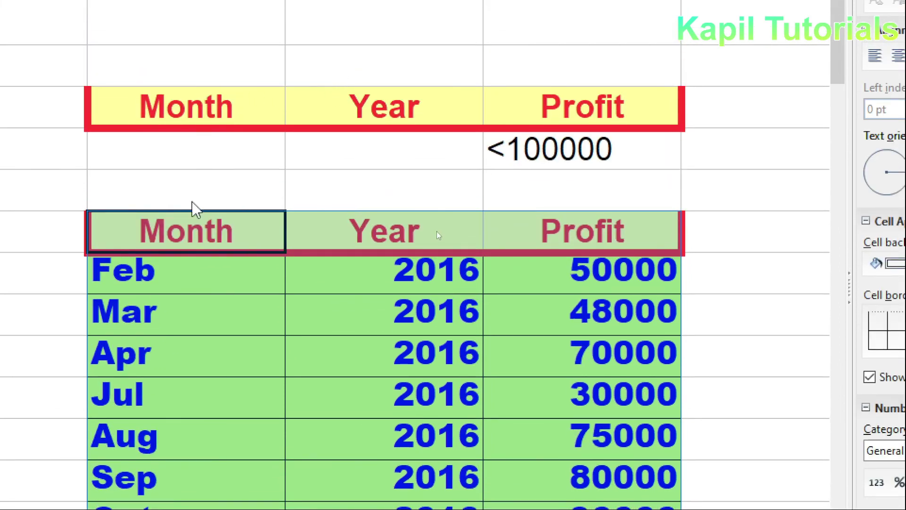
key("ctrl+z")
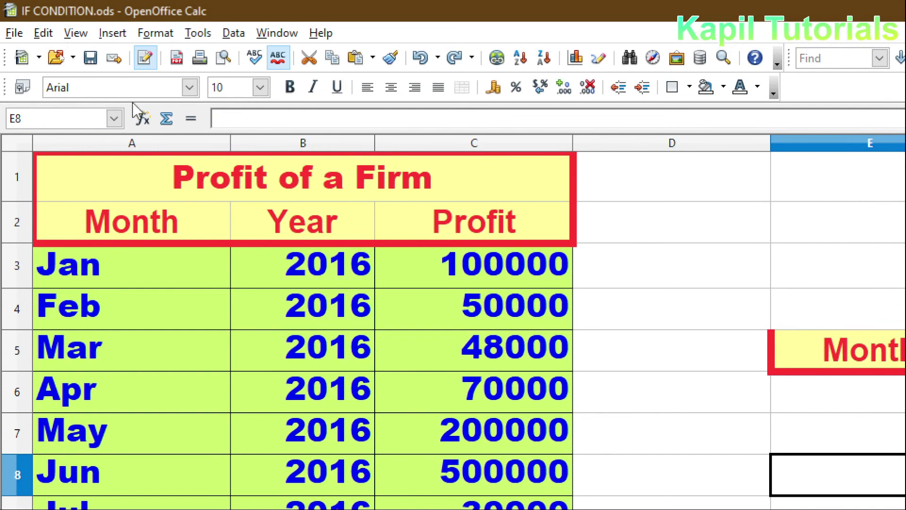
- Apply an in-place Advanced Filter to the named range Data, using E5:G6 on Sheet2 as the criteria range
left_click(115, 118)
left_click(29, 137)
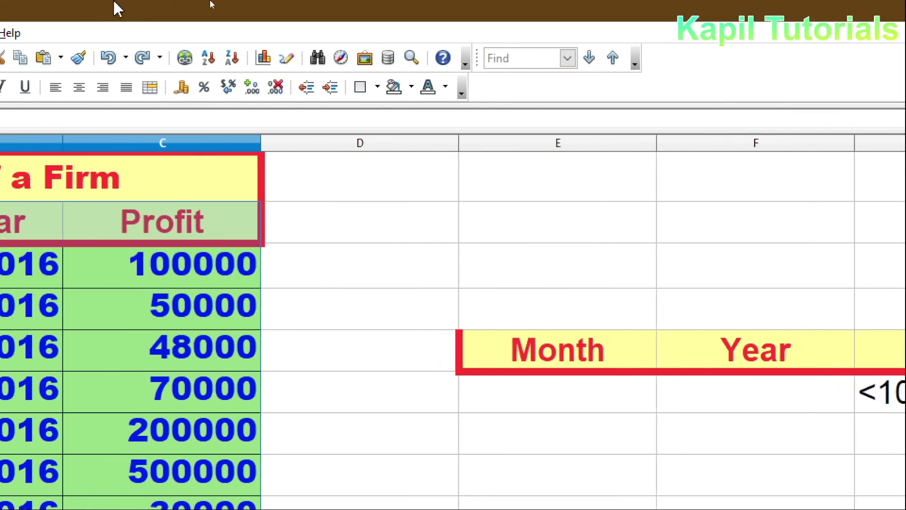
left_click(131, 36)
mouse_move(176, 121)
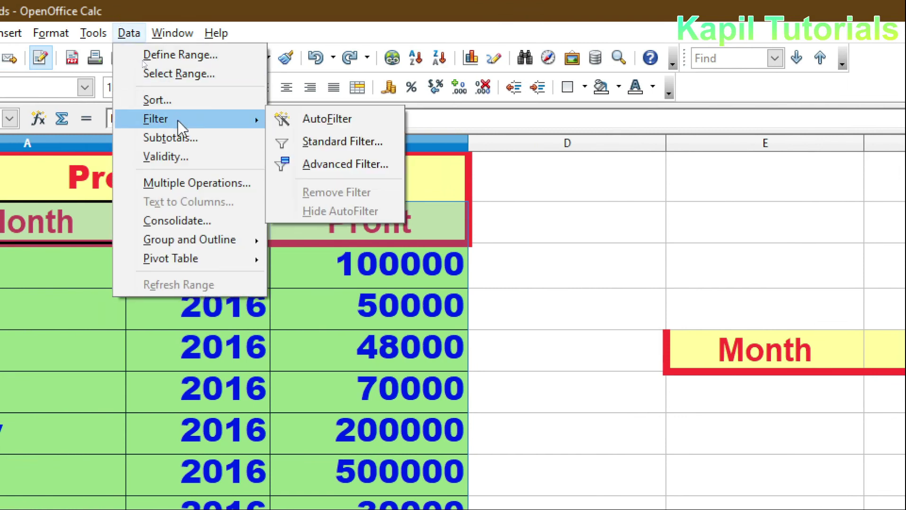
left_click(326, 166)
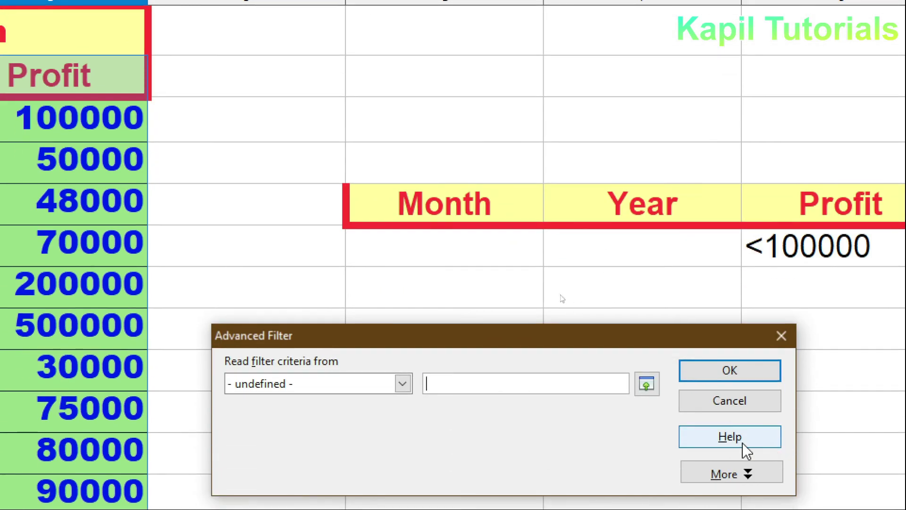
left_click(647, 386)
left_click_drag(397, 196, 763, 250)
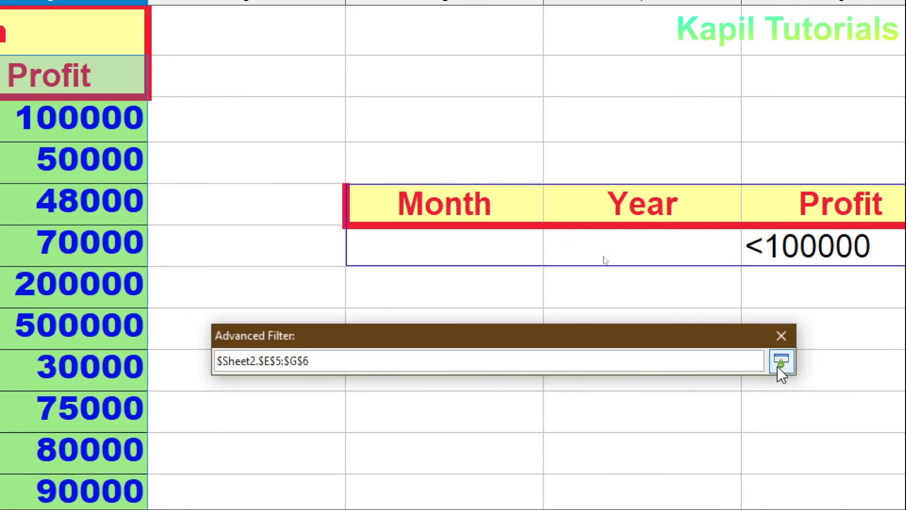
left_click(780, 363)
left_click(735, 374)
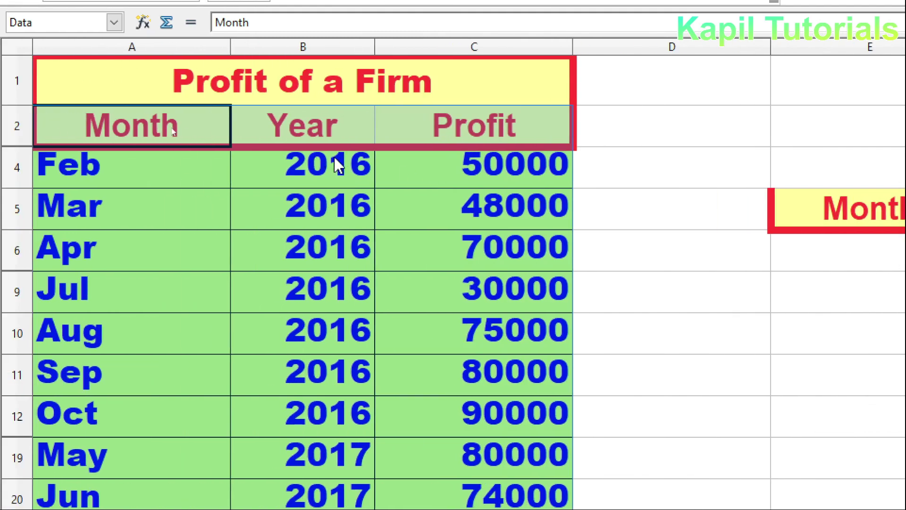
- Review the in-place filtered rows of the profit table, and undo the Advanced Filter to restore the full list
scroll(353, 169, "down", 8)
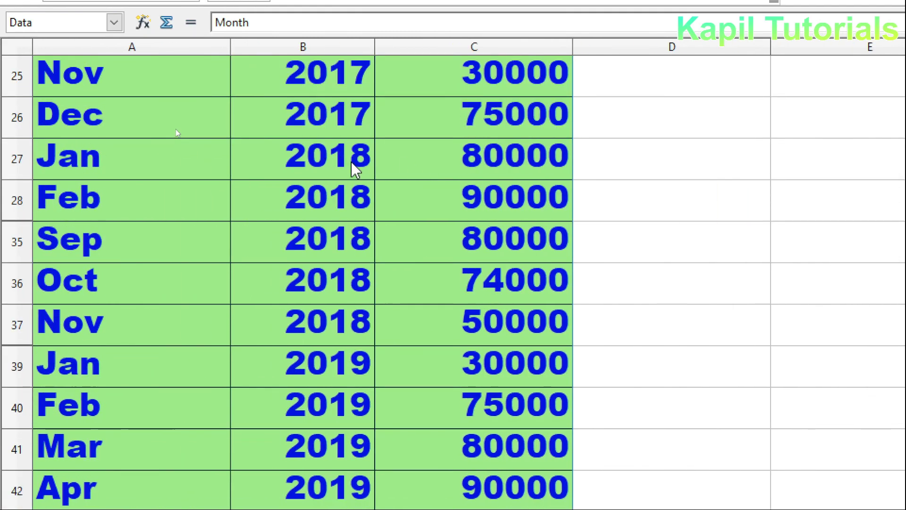
scroll(354, 169, "up", 3)
scroll(354, 169, "up", 1)
scroll(354, 169, "down", 4)
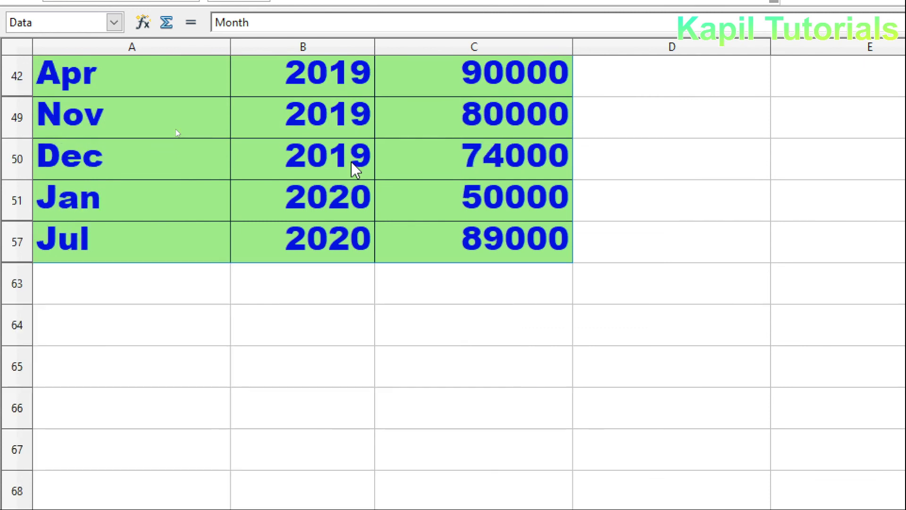
scroll(351, 163, "up", 9)
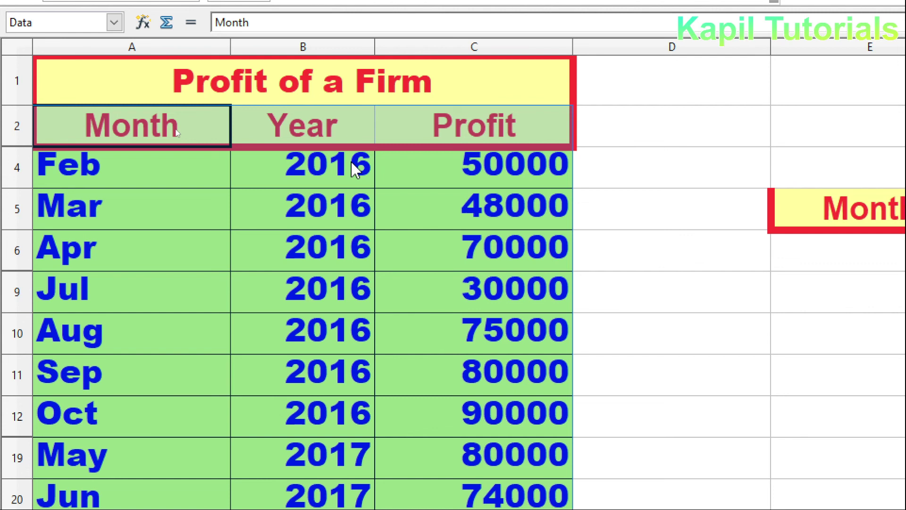
scroll(360, 283, "down", 6)
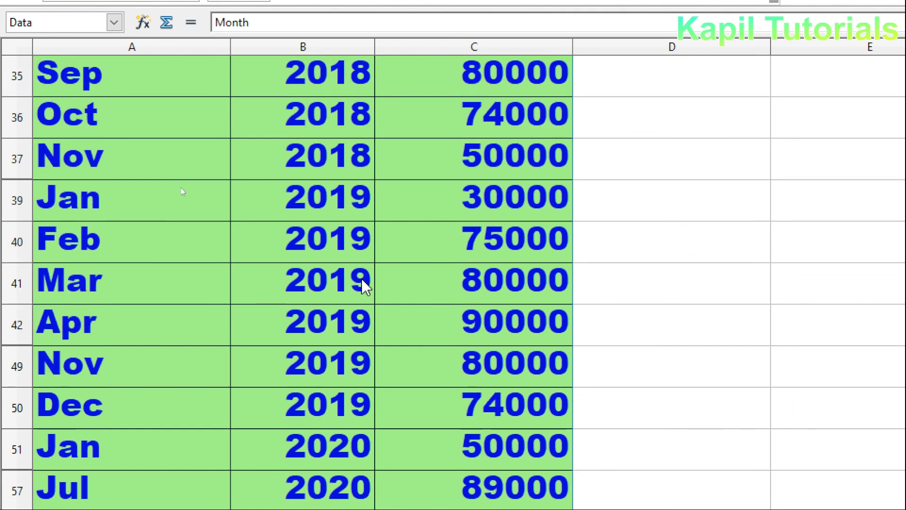
scroll(364, 283, "up", 3)
key("ctrl+shift+l")
scroll(380, 197, "down", 5)
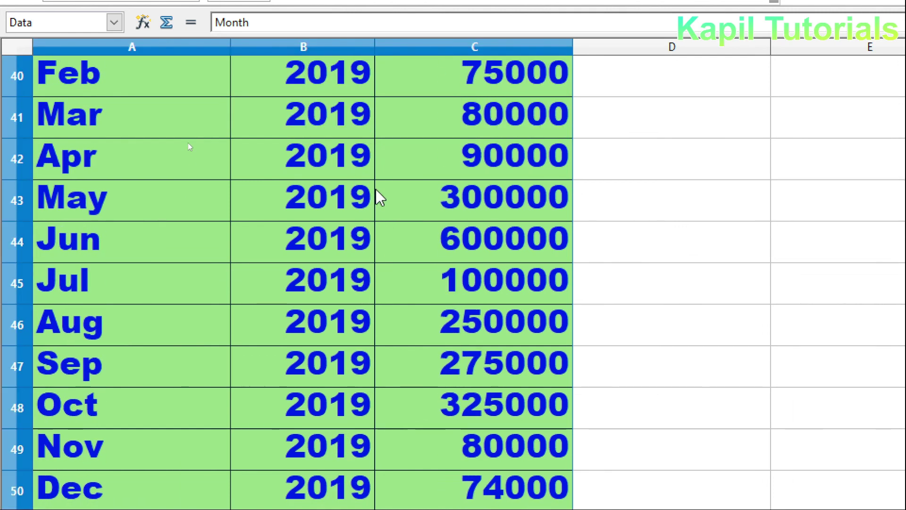
scroll(381, 197, "down", 5)
scroll(381, 198, "up", 14)
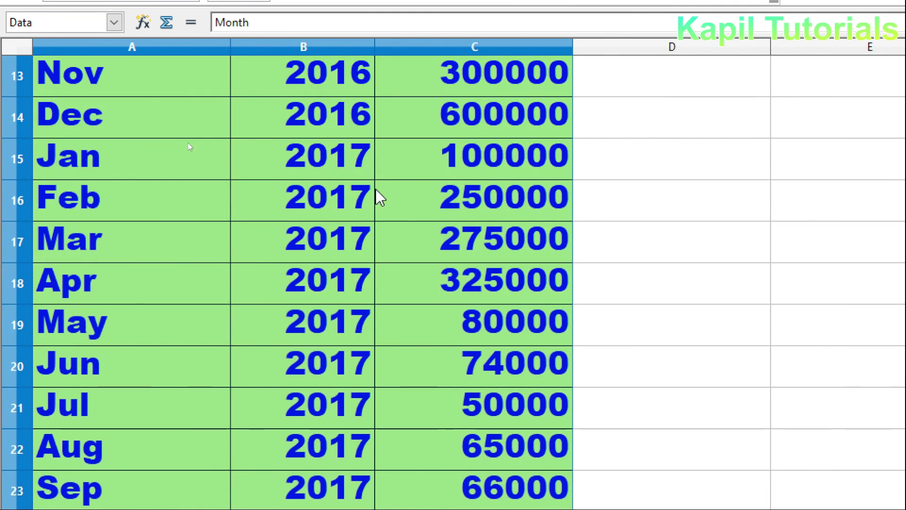
scroll(380, 197, "up", 4)
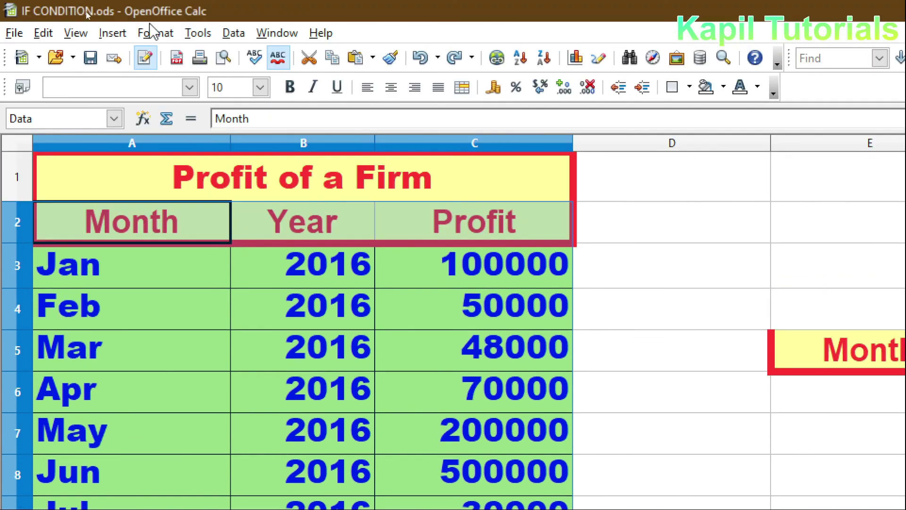
- Open the filter choices for the selected profit table
left_click(232, 33)
mouse_move(262, 120)
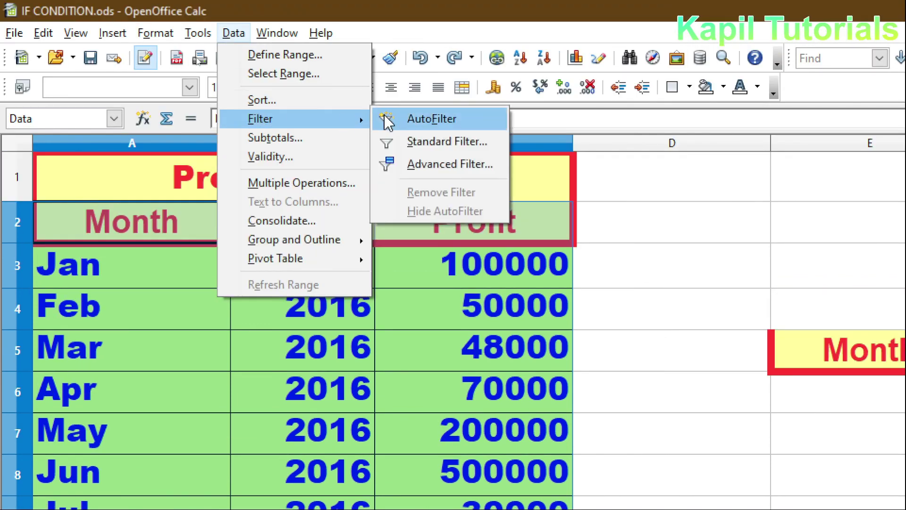